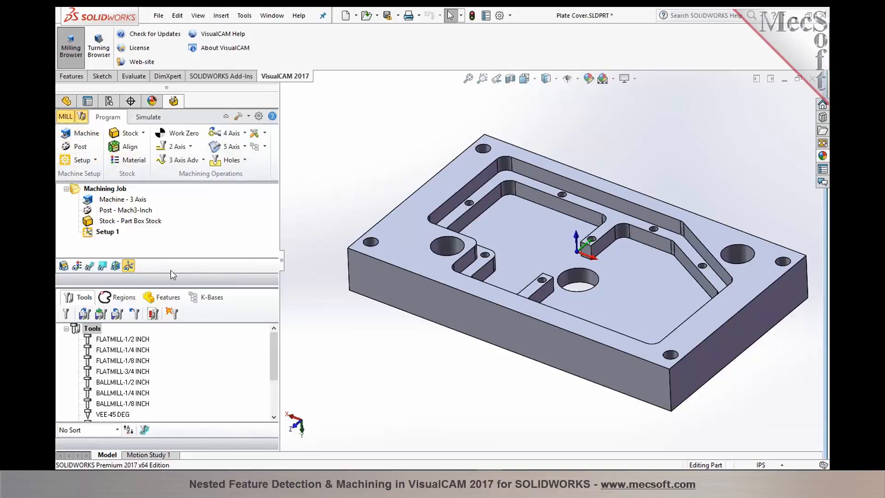
- Detect machining features from three flat areas of the plate: the top face, the shelf and the cavity floor
left_click(84, 119)
left_click(83, 118)
left_click_drag(143, 285, 147, 251)
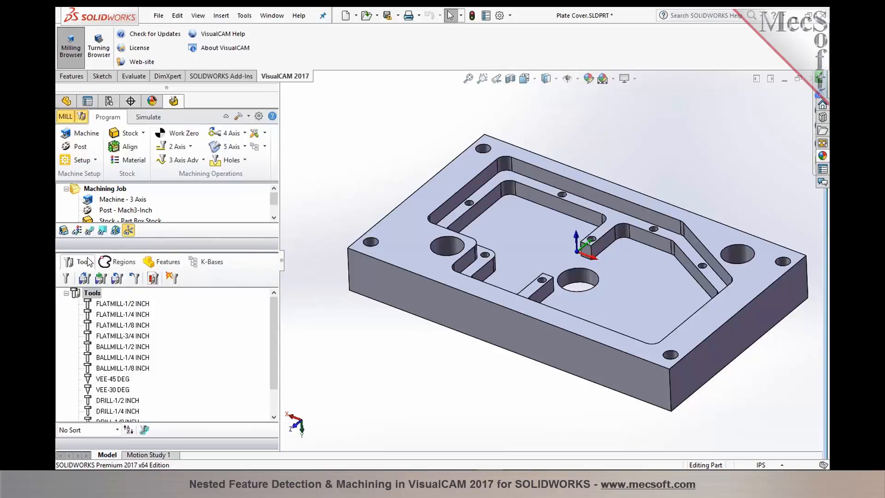
left_click(151, 263)
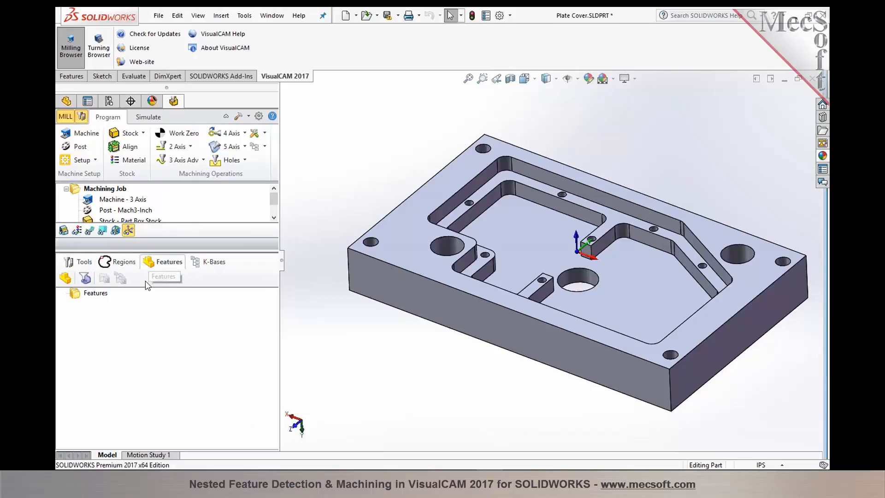
left_click(65, 279)
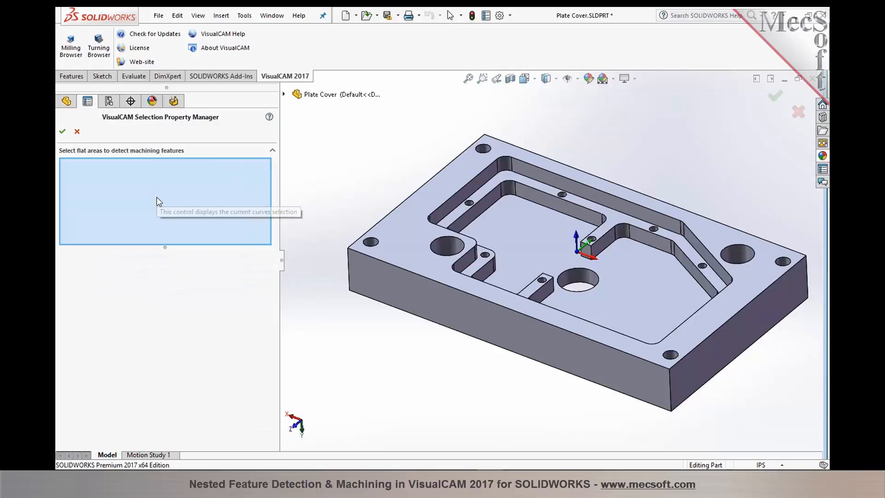
left_click(397, 220)
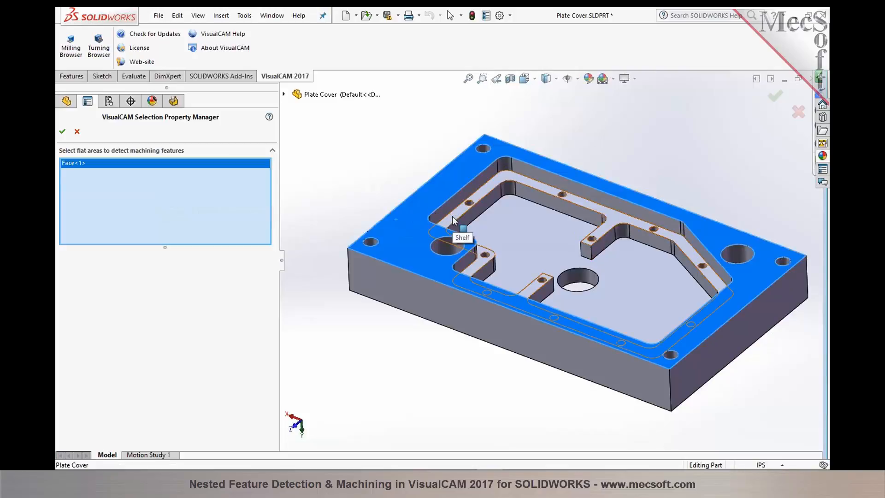
left_click(458, 230)
left_click(494, 231)
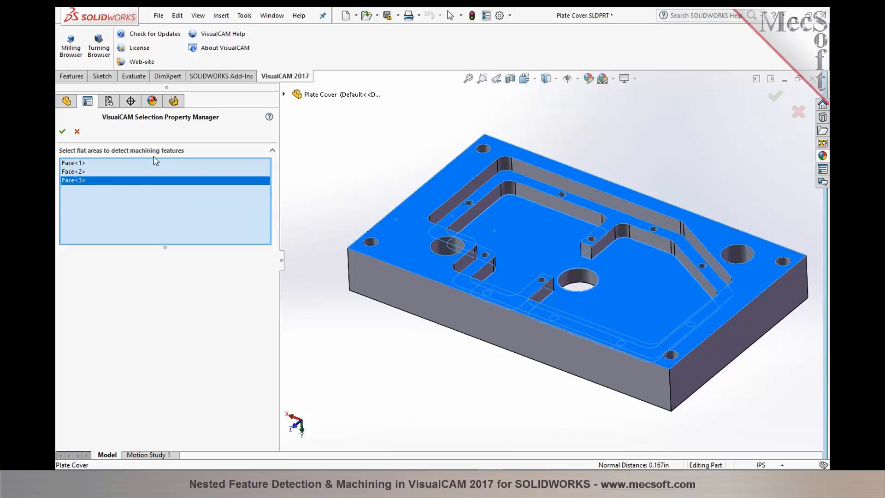
left_click(63, 133)
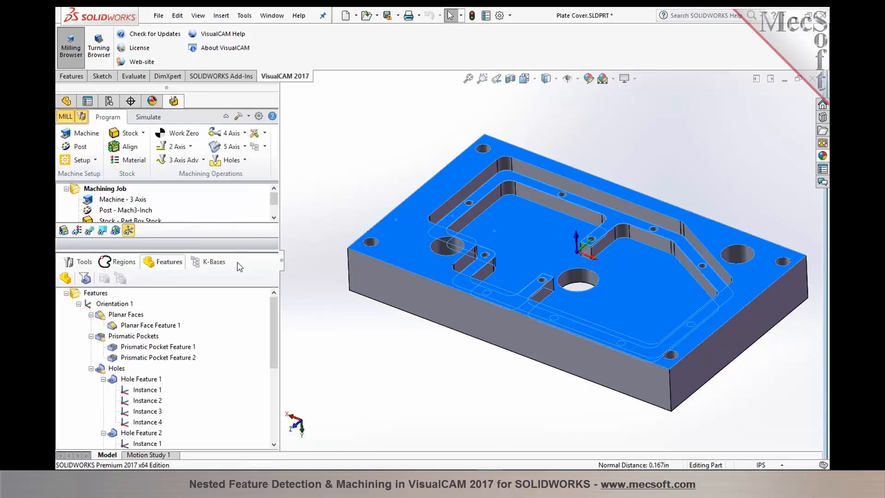
- Enlarge the detected features list and collapse the instances under all four hole features
left_click_drag(234, 251, 235, 239)
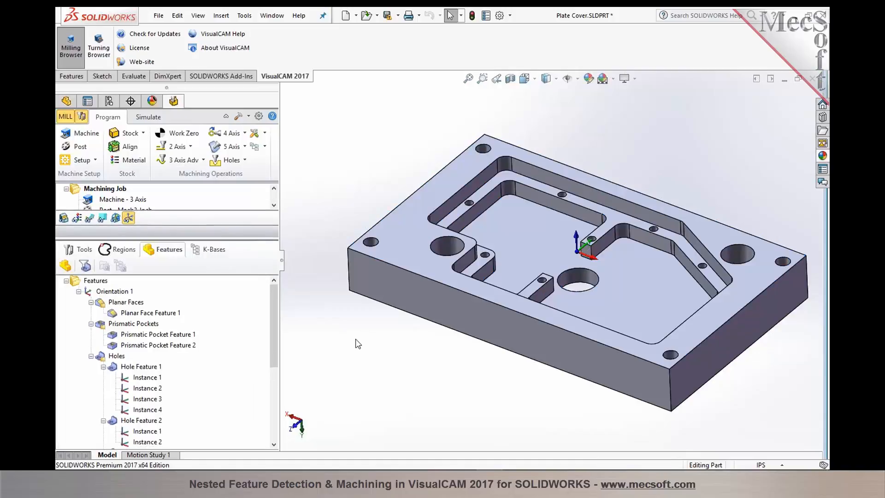
left_click(359, 343)
left_click(103, 366)
left_click(104, 377)
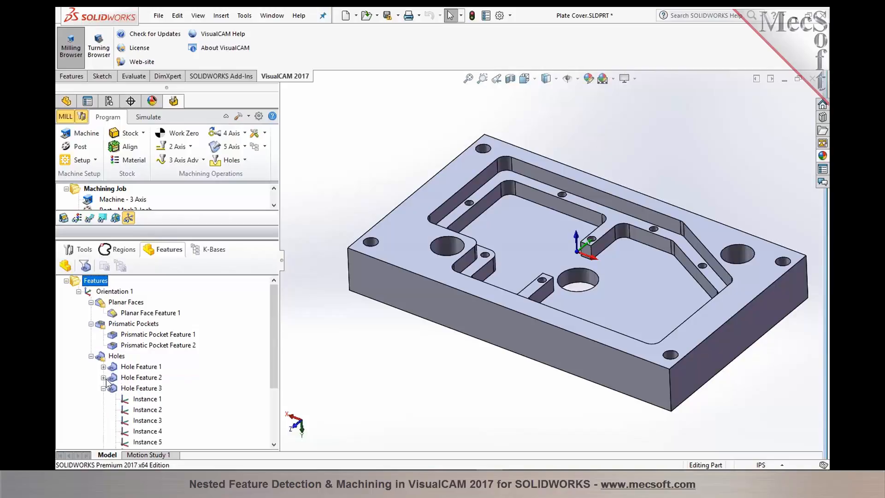
left_click(104, 388)
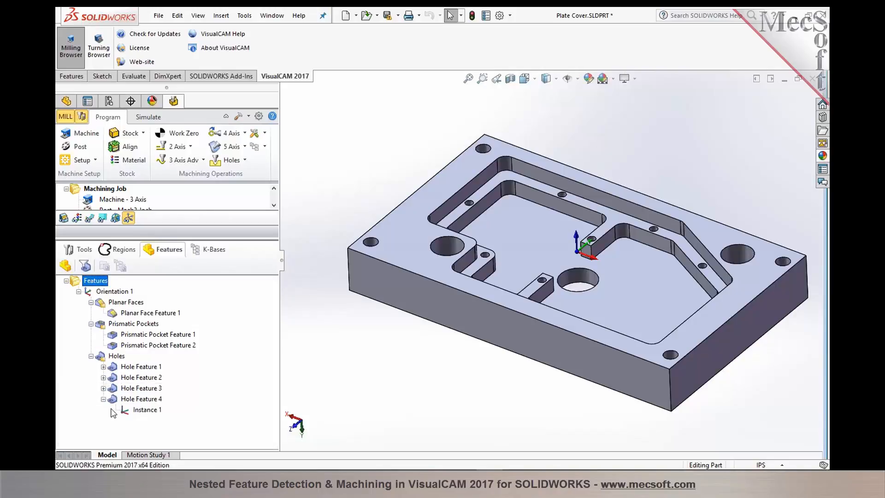
left_click(103, 399)
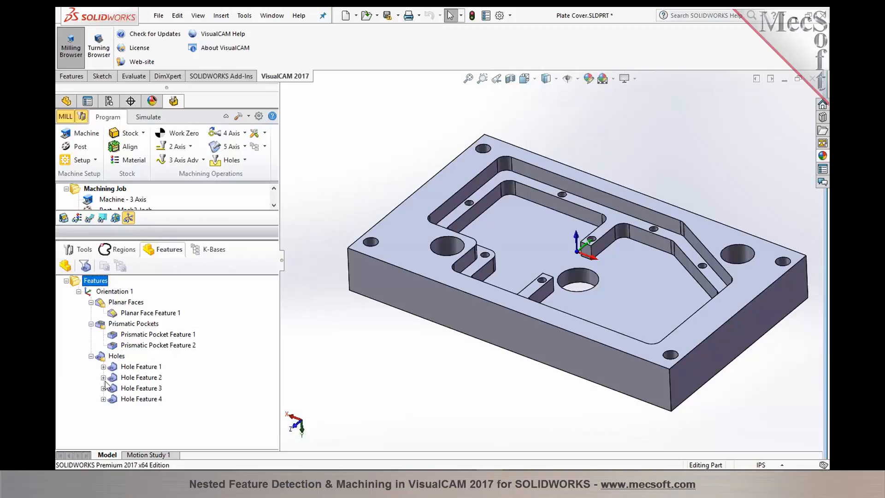
- Examine on the model which areas the detected planar face and the two prismatic pocket features cover
left_click(115, 315)
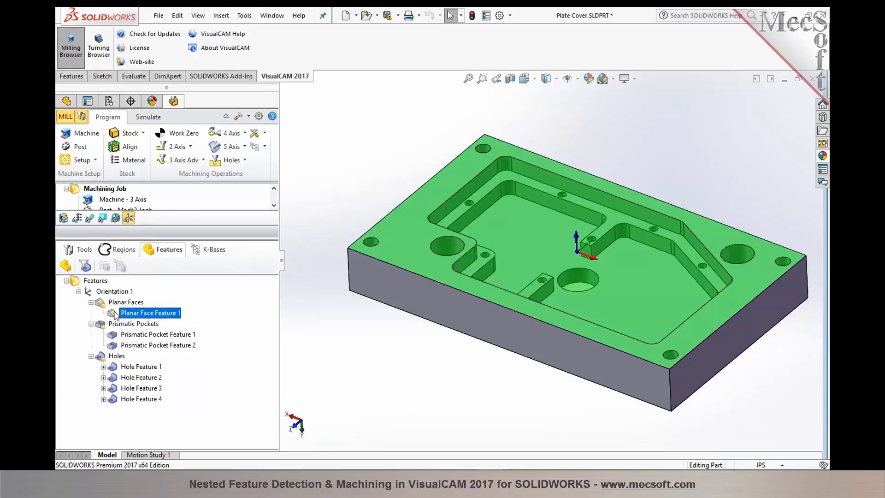
left_click(118, 325)
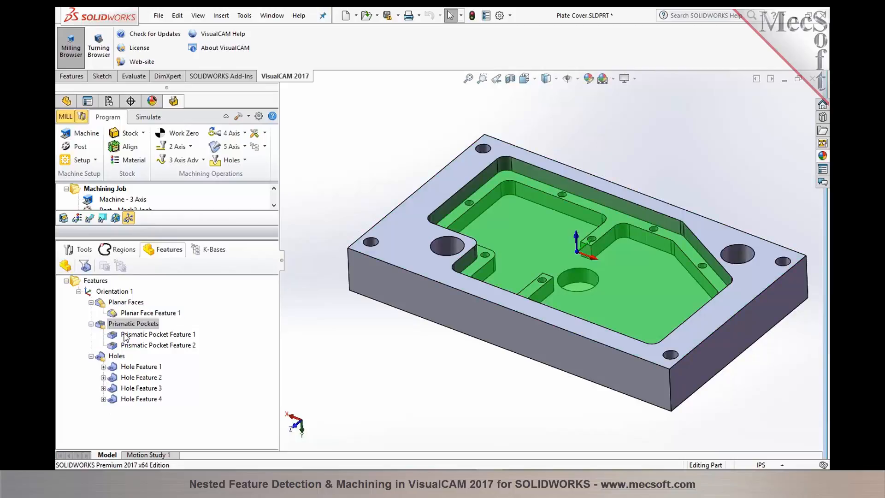
left_click(125, 337)
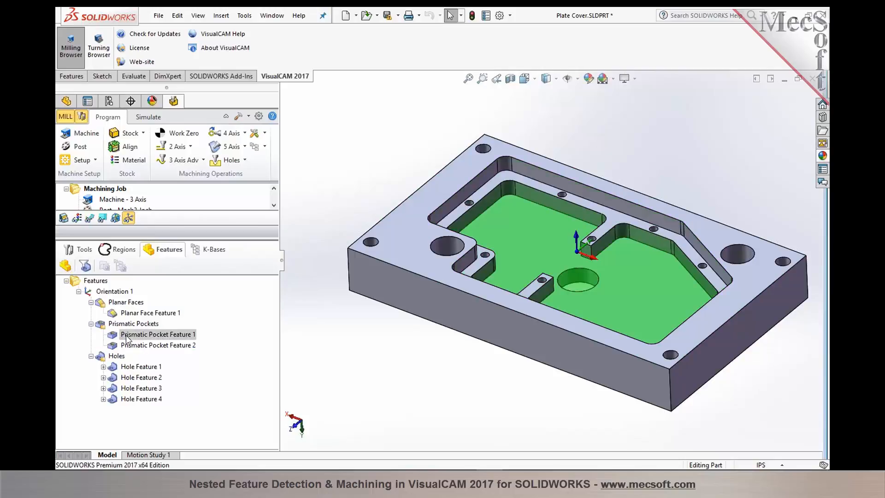
left_click(125, 339)
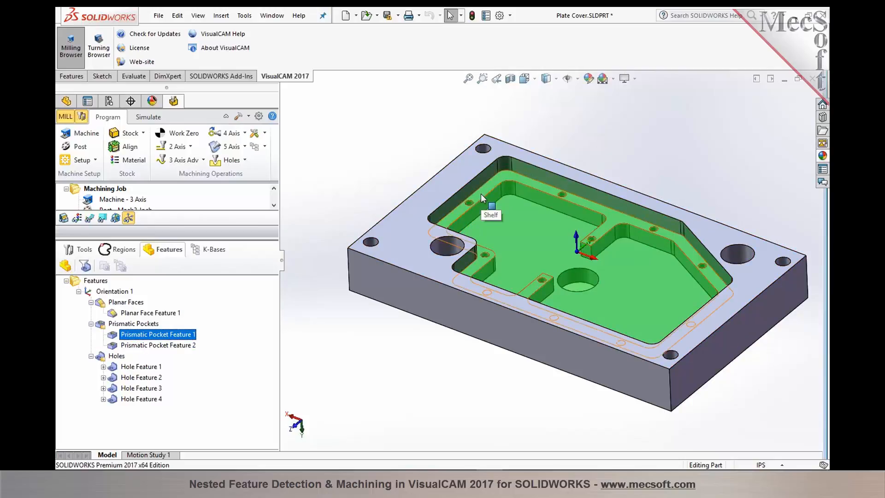
left_click(191, 347)
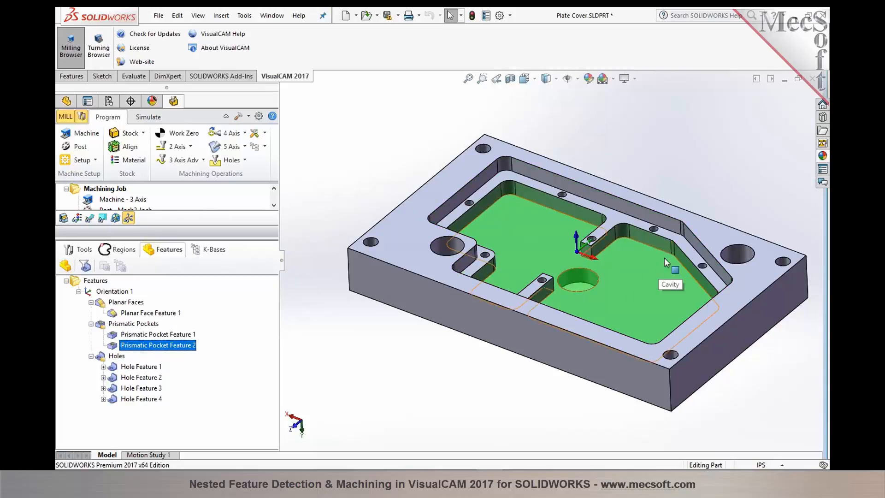
- Examine on the model which holes belong to each of the four hole features and to the whole Holes group
left_click(136, 366)
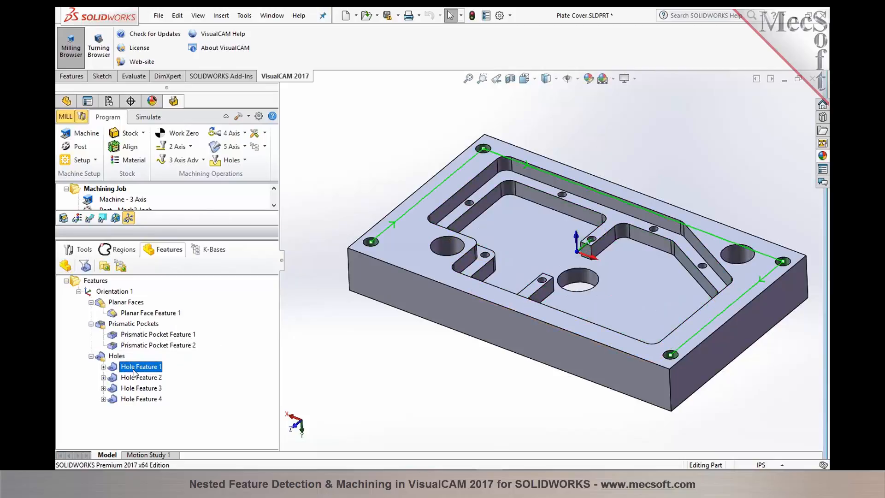
left_click(136, 379)
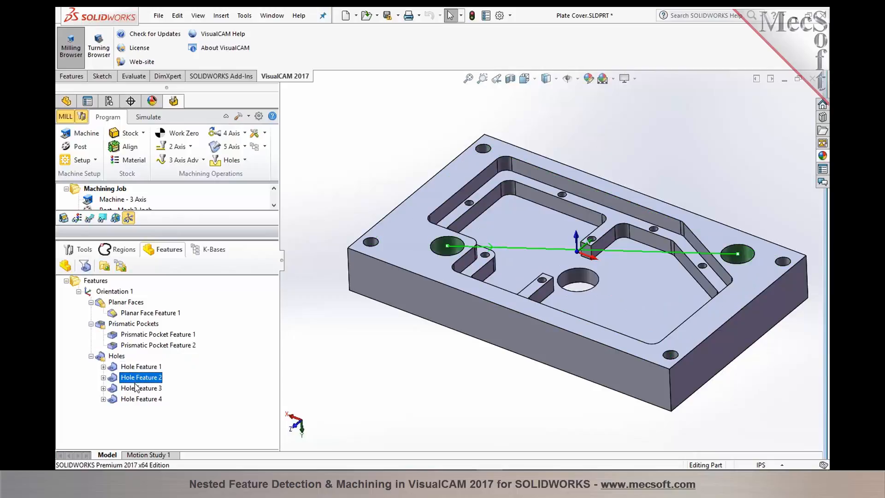
left_click(138, 388)
left_click(140, 399)
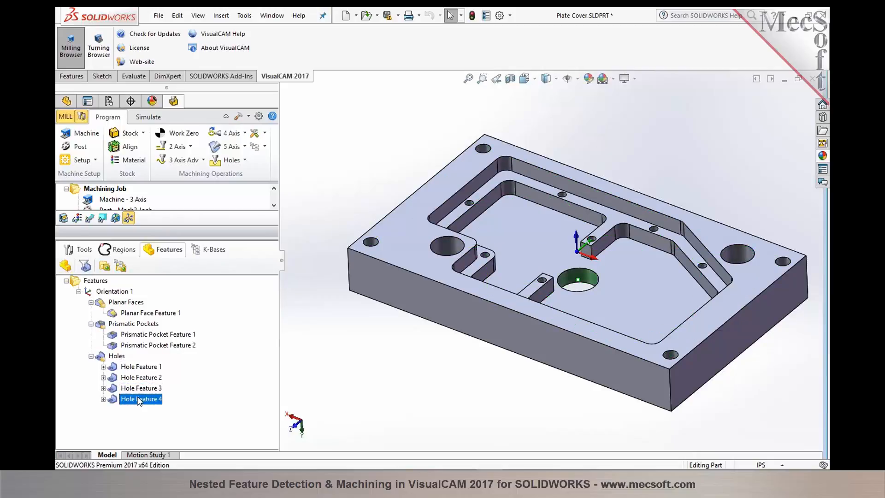
left_click(116, 358)
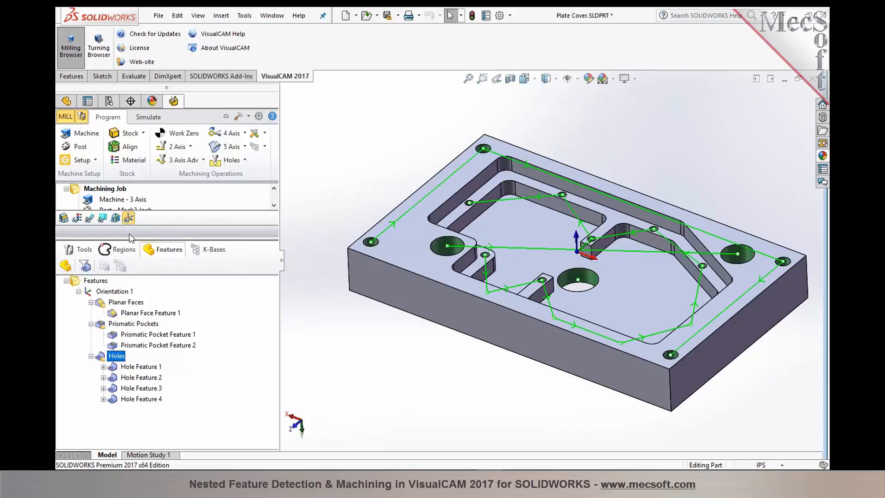
- Generate a 2 1/2 Axis Facing operation for Planar Face Feature 1 with FLATMILL-1/2 INCH and display its toolpath
left_click_drag(131, 239, 131, 288)
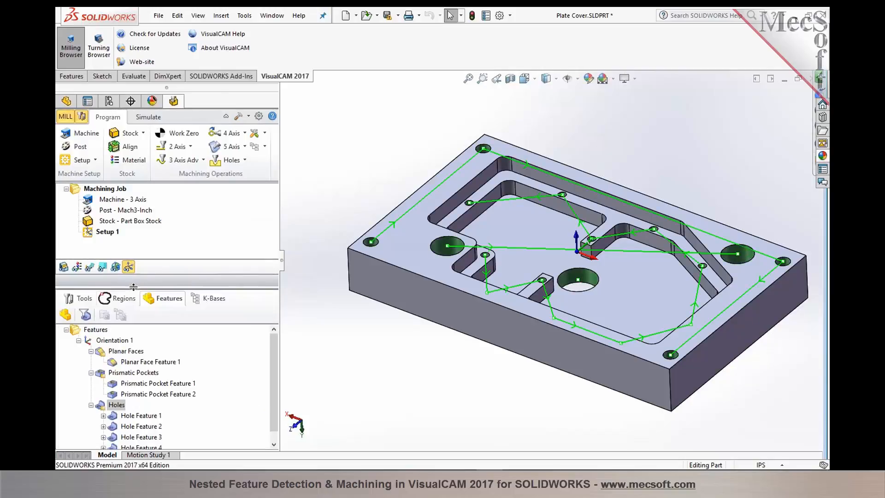
left_click(131, 364)
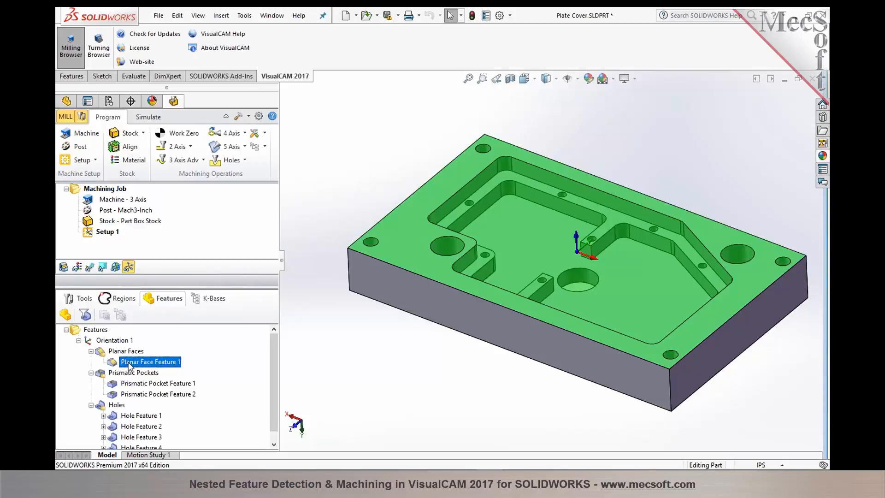
right_click(129, 365)
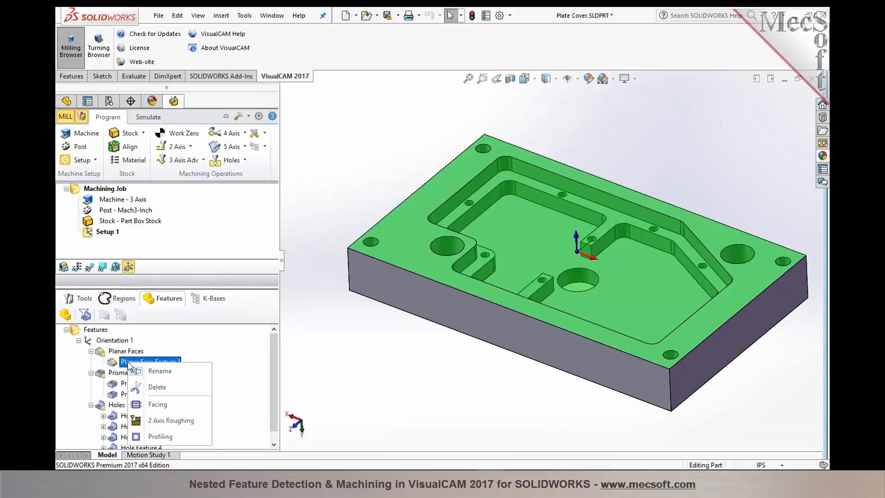
left_click(149, 404)
left_click(161, 144)
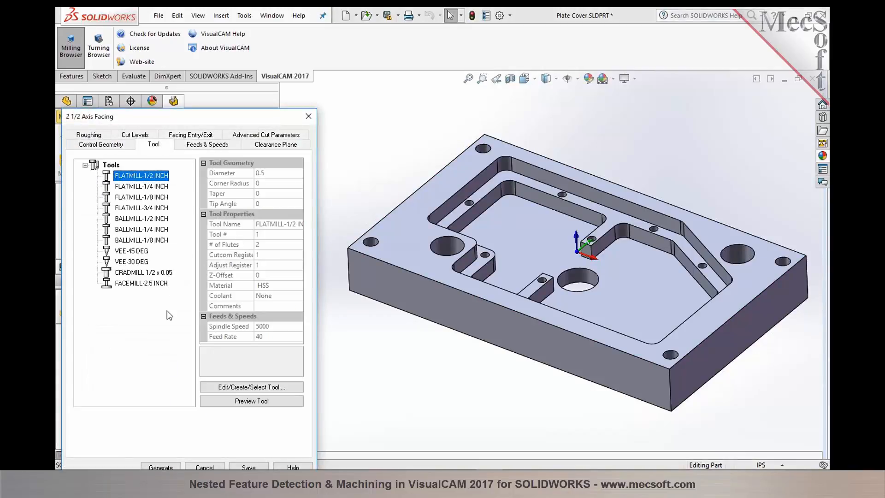
left_click(168, 466)
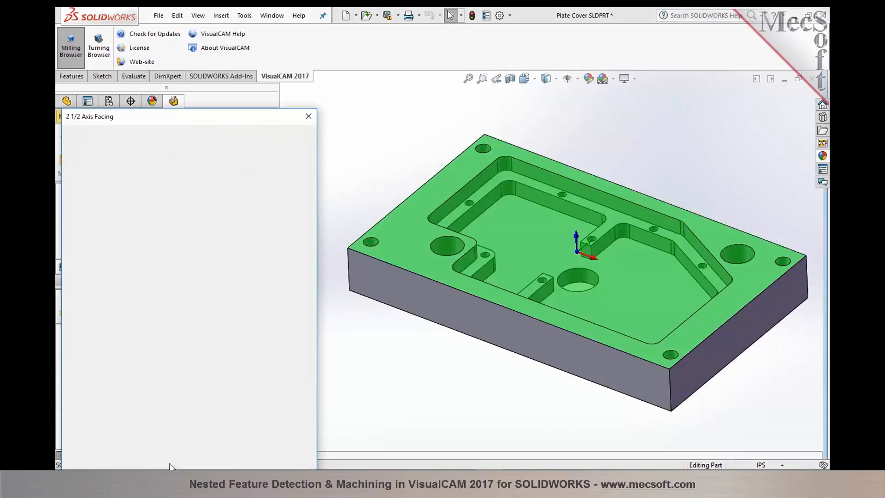
left_click(93, 270)
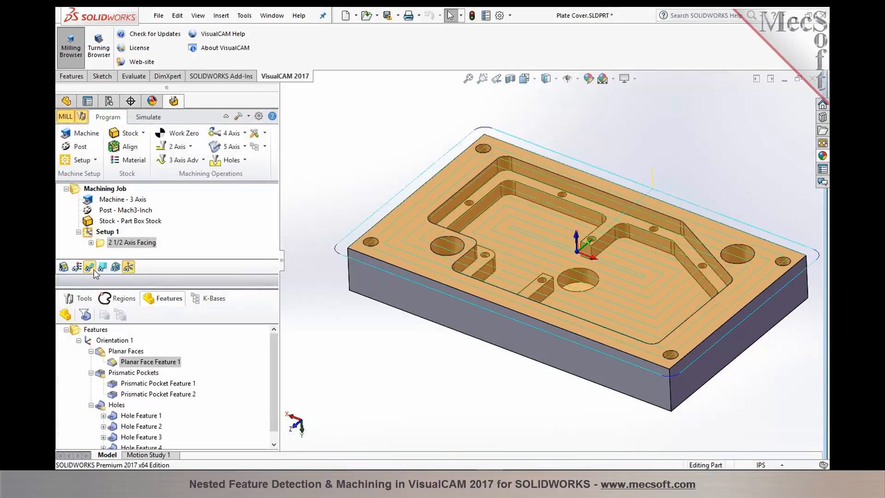
- Generate a 2 1/2 Axis Pocketing operation for Prismatic Pocket Feature 1 using the FLATMILL-1/4 INCH tool
left_click(188, 384)
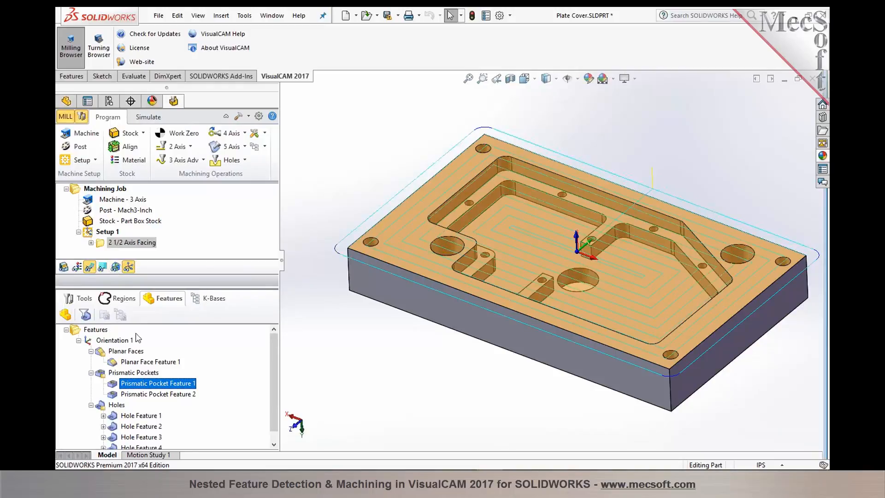
right_click(179, 385)
left_click(204, 424)
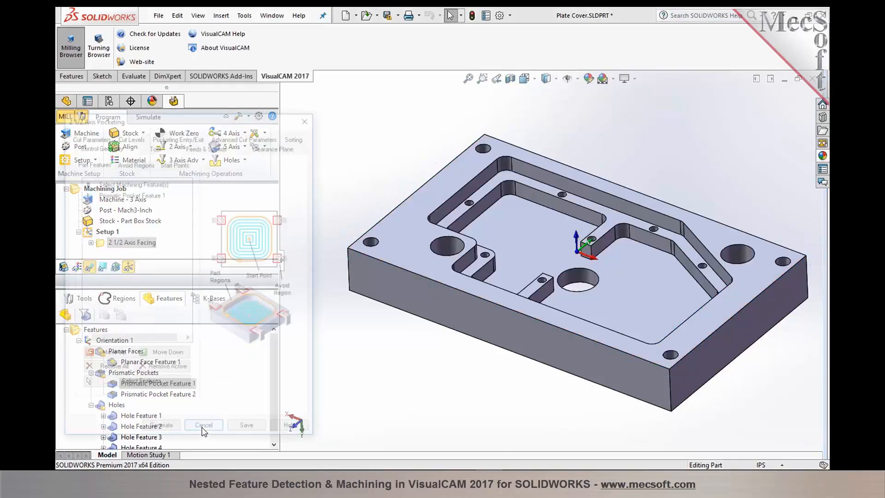
left_click(155, 147)
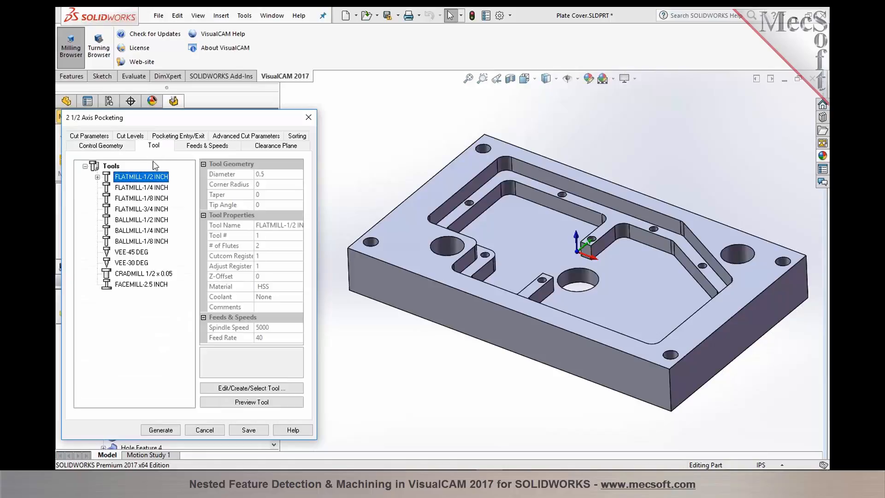
left_click(152, 188)
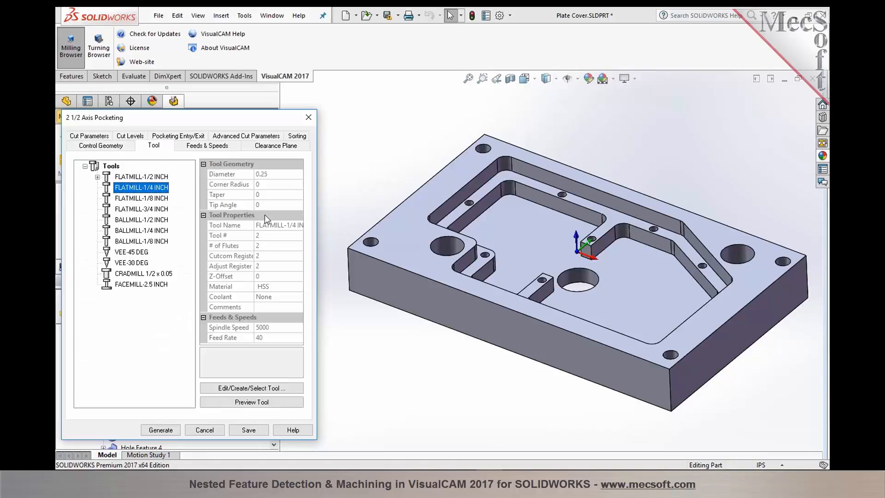
left_click(162, 429)
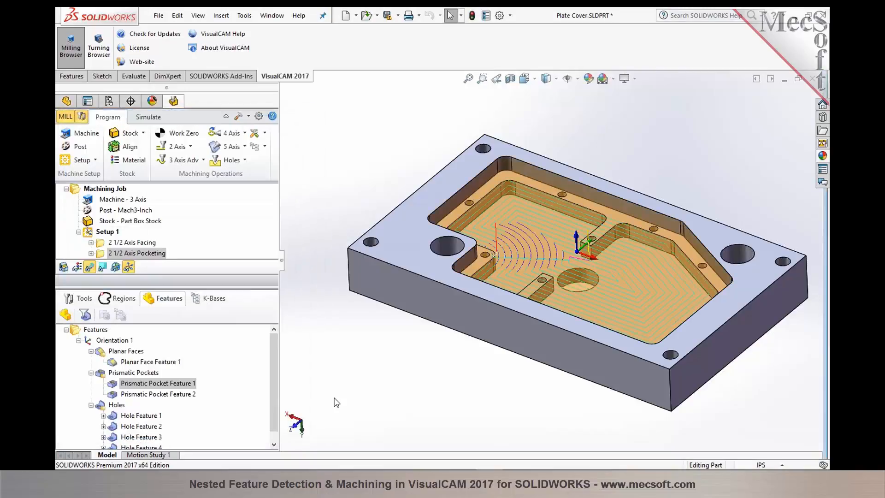
- Generate a 2 1/2 Axis Pocketing operation for Prismatic Pocket Feature 2, keeping the FLATMILL-1/4 INCH tool
left_click(185, 394)
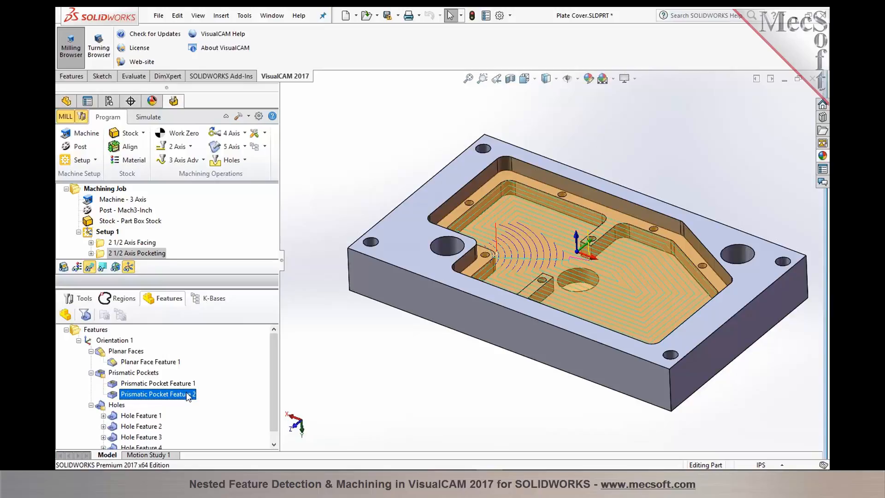
right_click(186, 396)
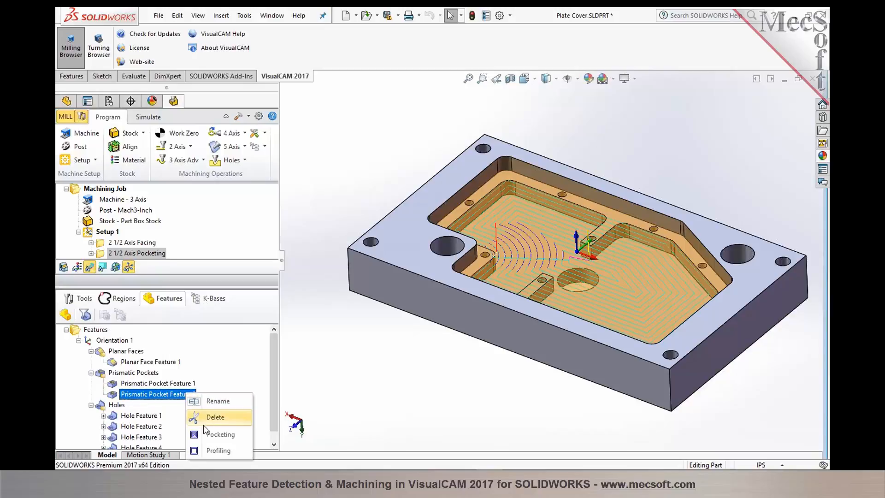
left_click(221, 434)
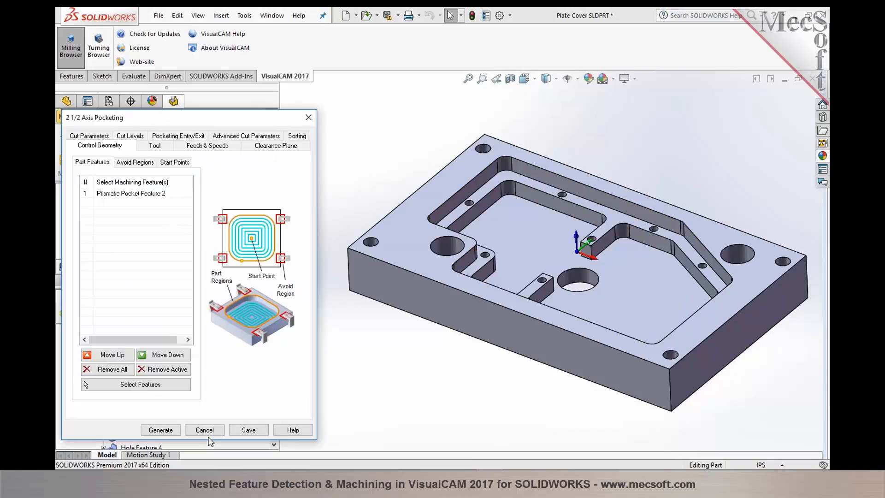
left_click(154, 145)
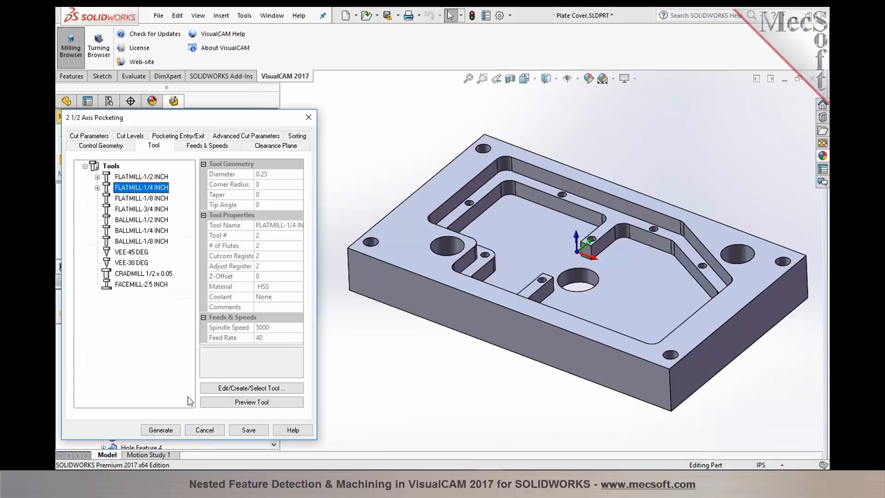
left_click(167, 430)
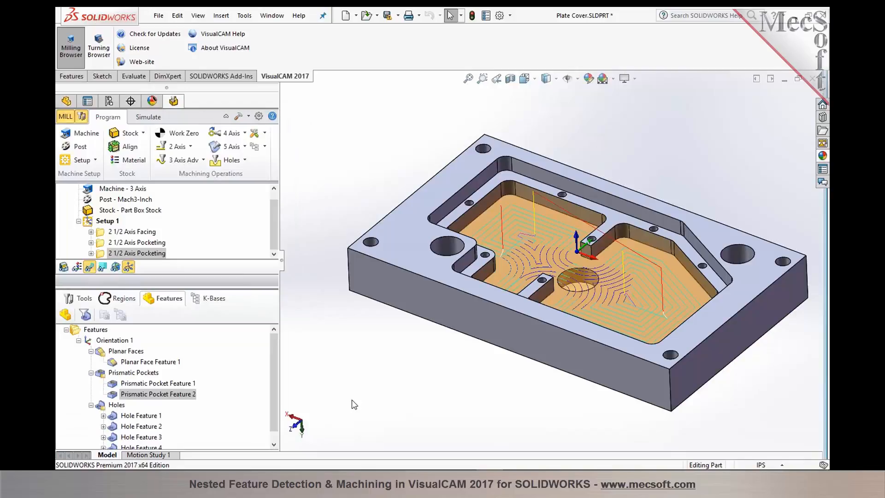
- Examine the pocketing toolpaths inside the cavity, comparing the facing operation and the two 2 1/2 Axis Pocketing operations on the model
middle_click_drag(561, 231, 554, 267)
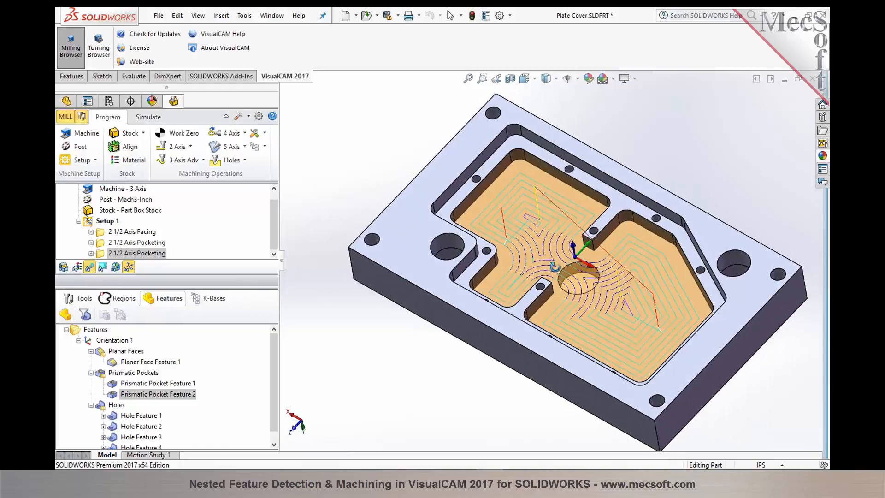
scroll(555, 268, "down", 3)
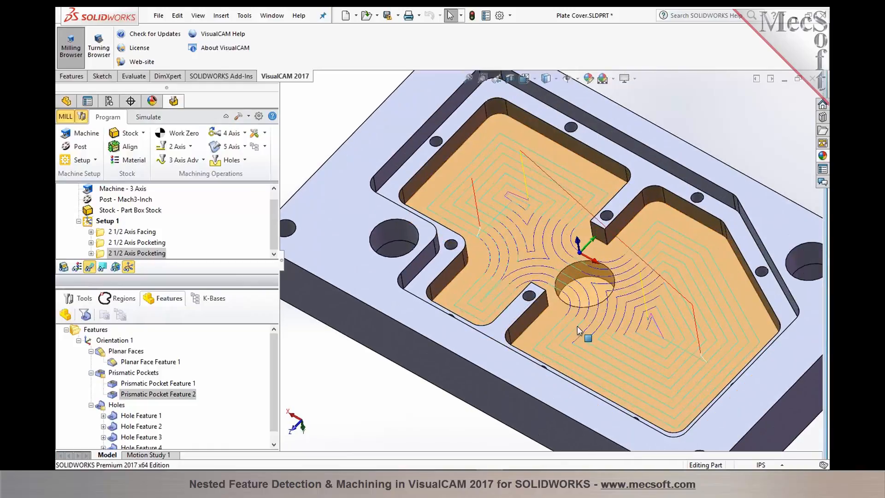
middle_click_drag(579, 330, 569, 297)
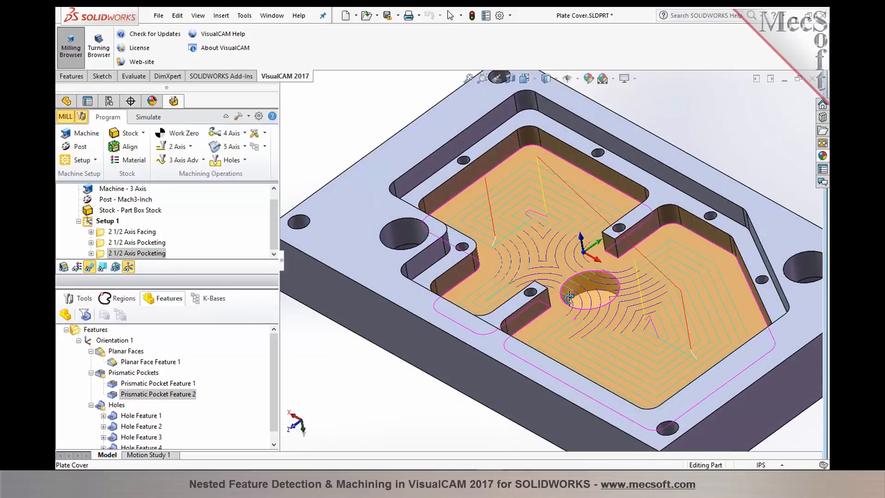
scroll(569, 297, "up", 4)
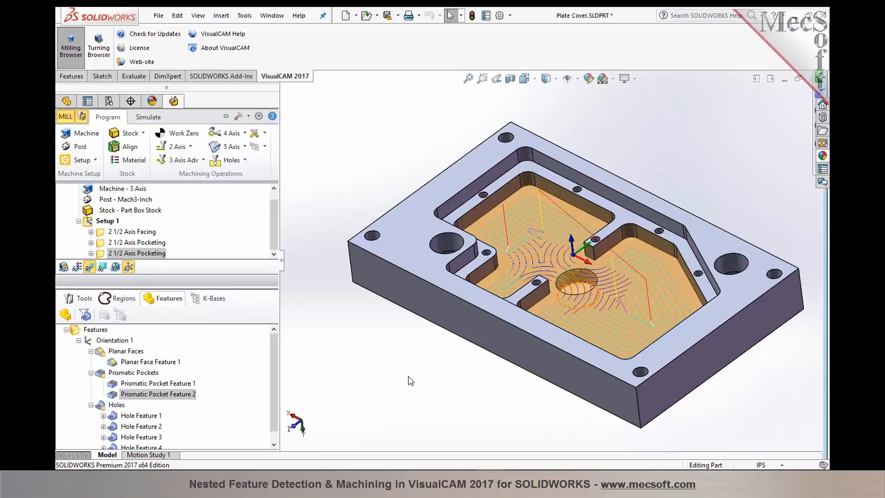
middle_click_drag(411, 376, 417, 375)
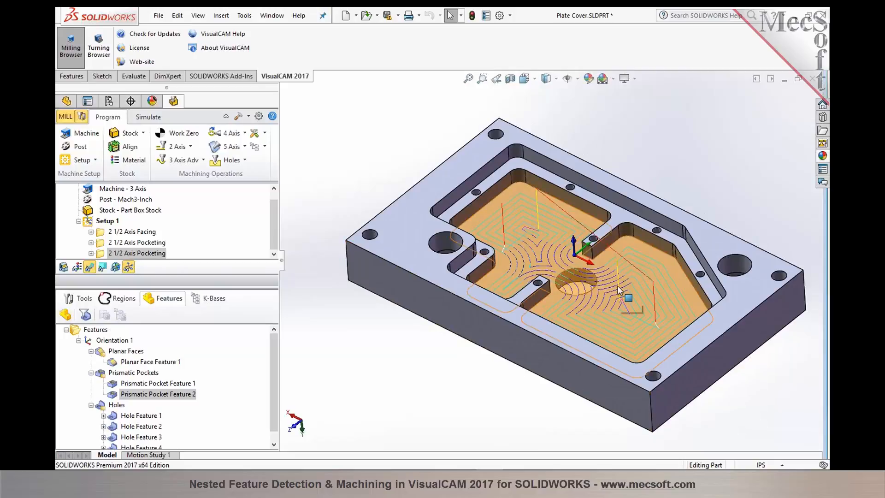
scroll(617, 285, "up", 1)
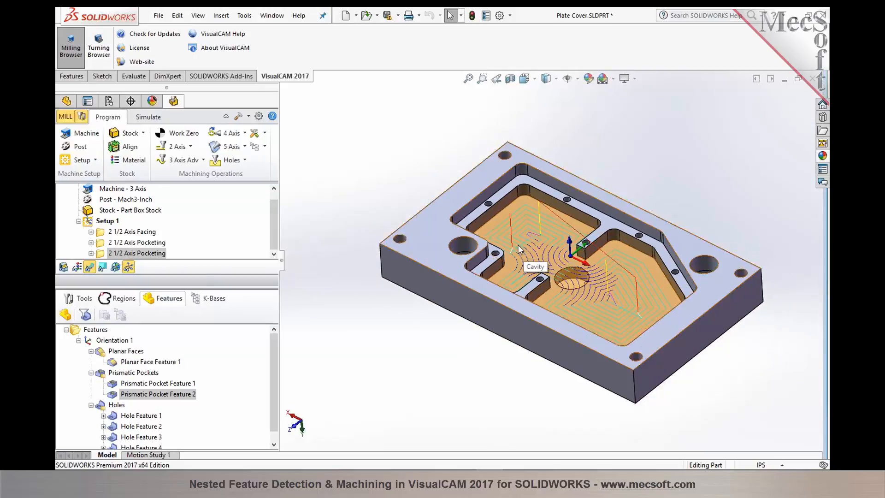
left_click(114, 232)
left_click(121, 243)
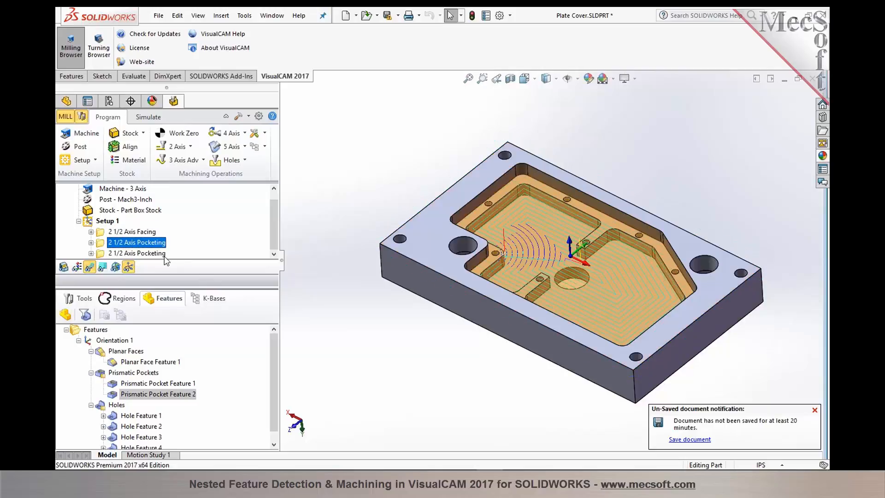
left_click(814, 412)
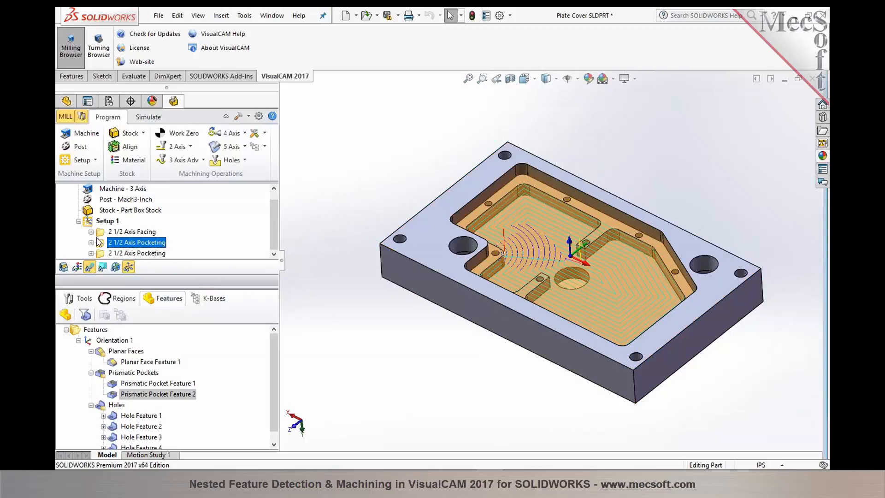
left_click(155, 255)
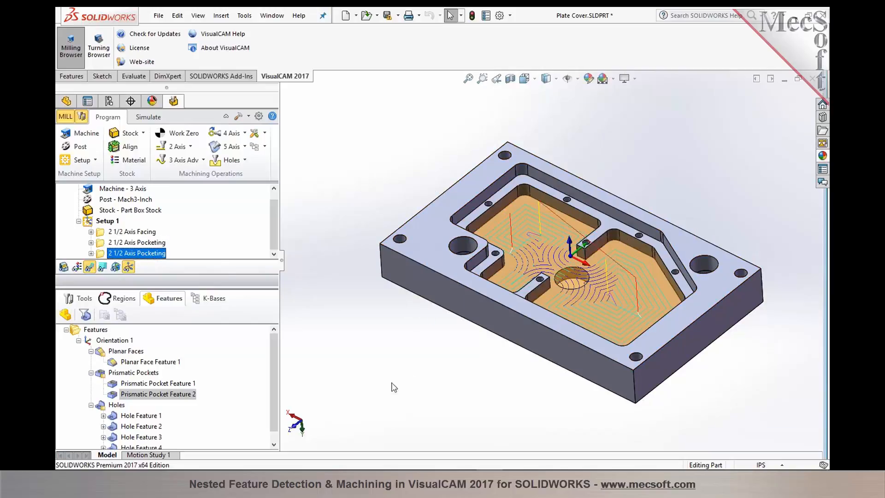
- Generate a Standard Drill operation for Hole Feature 1 using DRILL-1/4 INCH with a drill depth of 0.5
left_click(134, 417)
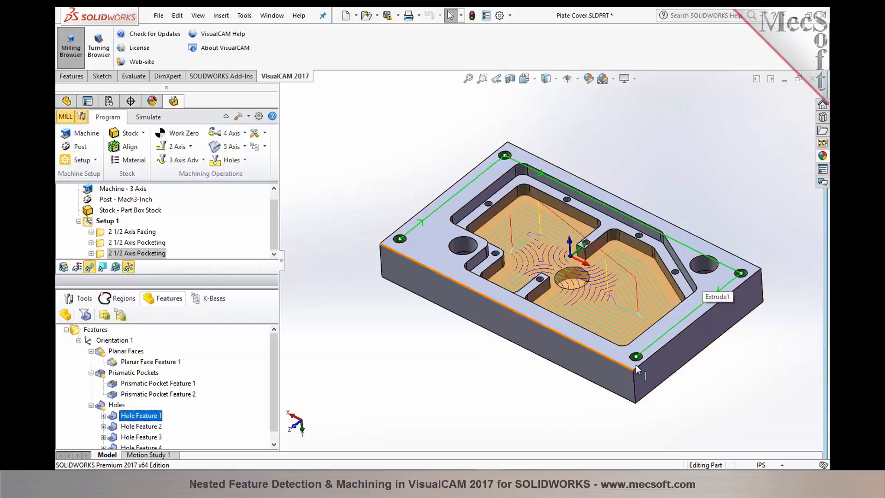
right_click(117, 417)
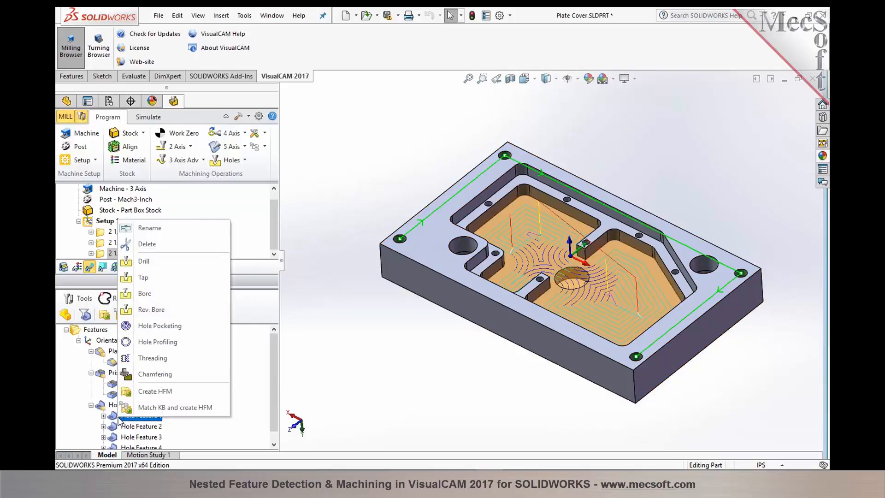
left_click(143, 262)
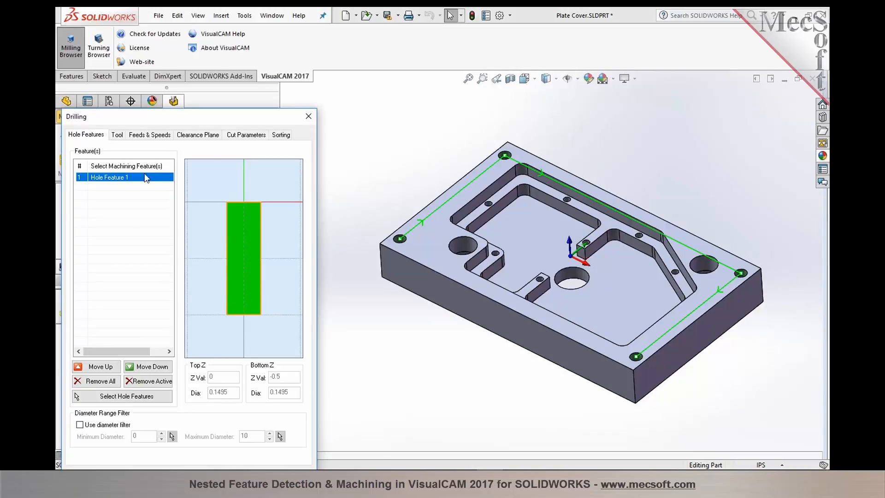
left_click(117, 135)
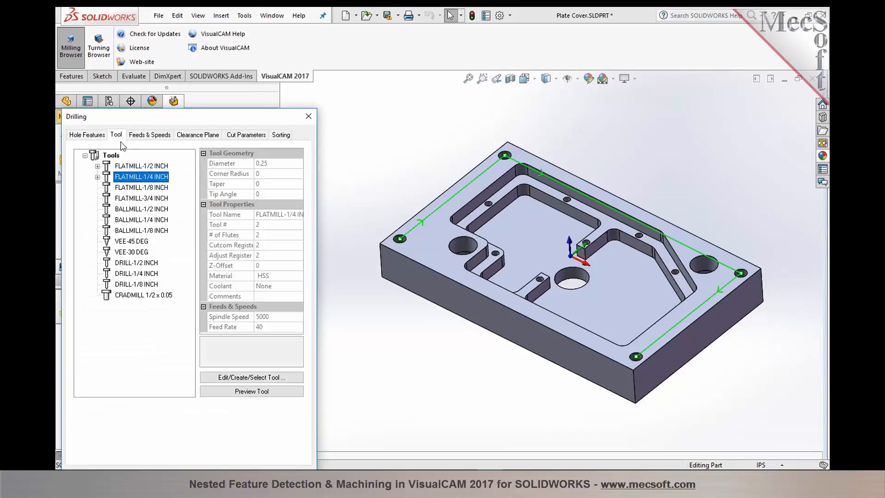
left_click(136, 274)
left_click(243, 135)
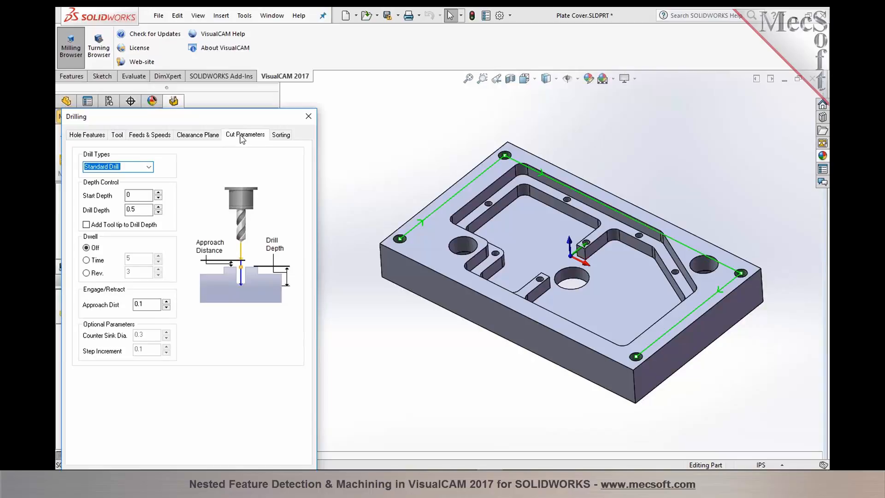
left_click_drag(233, 117, 263, 65)
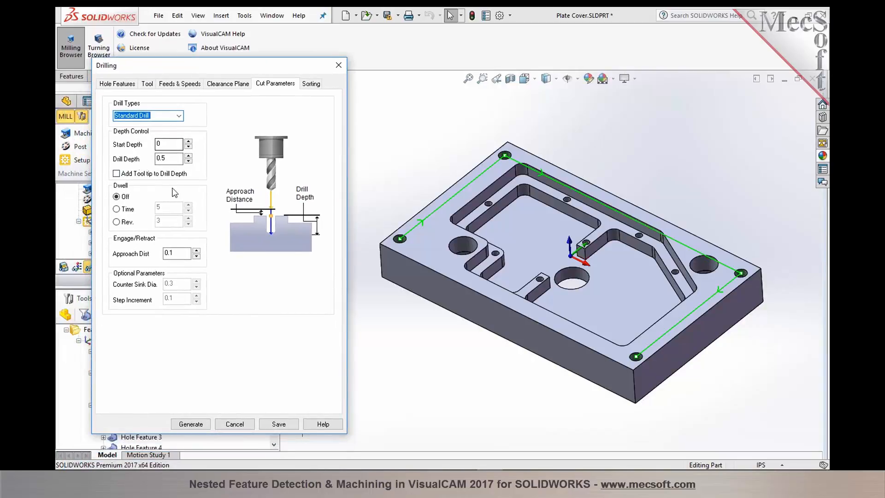
type(".5")
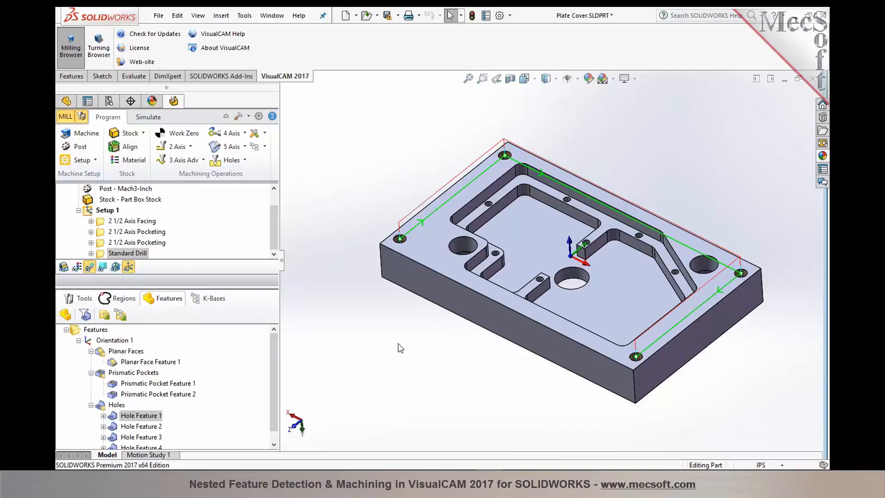
- Generate a Hole Pocketing operation for Hole Feature 2 using the FLATMILL-1/4 INCH tool
left_click(147, 427)
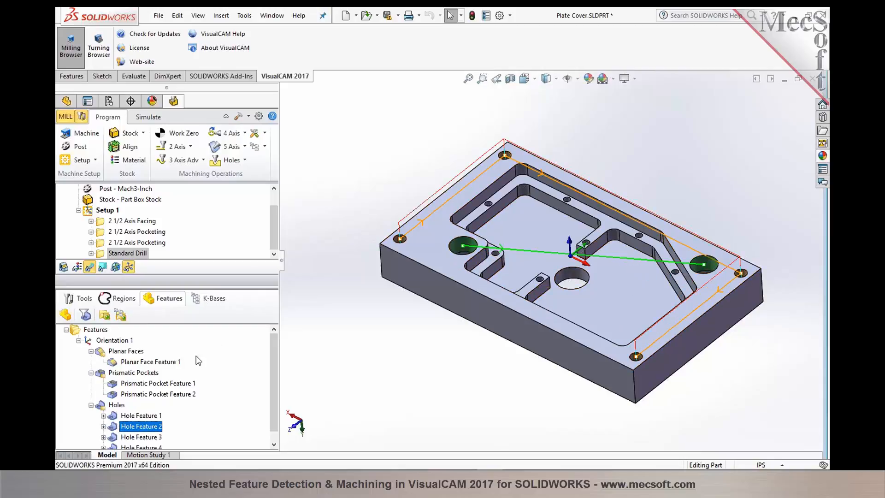
right_click(147, 429)
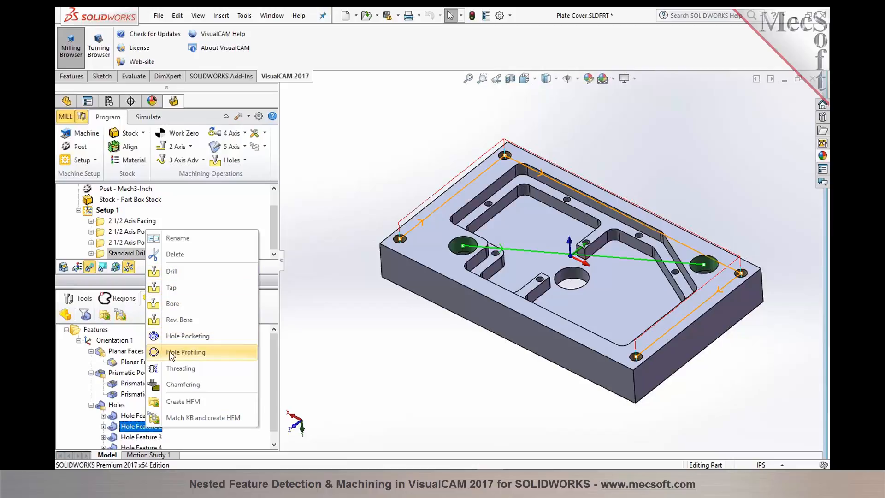
left_click(171, 338)
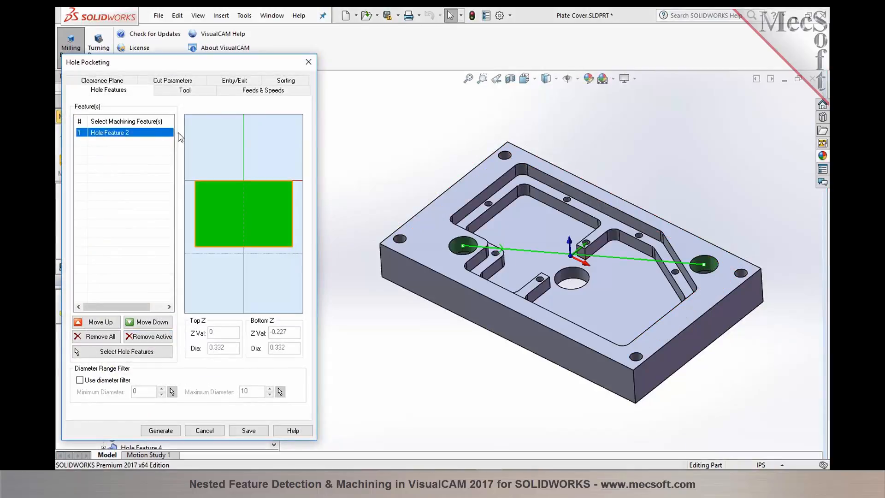
left_click(186, 91)
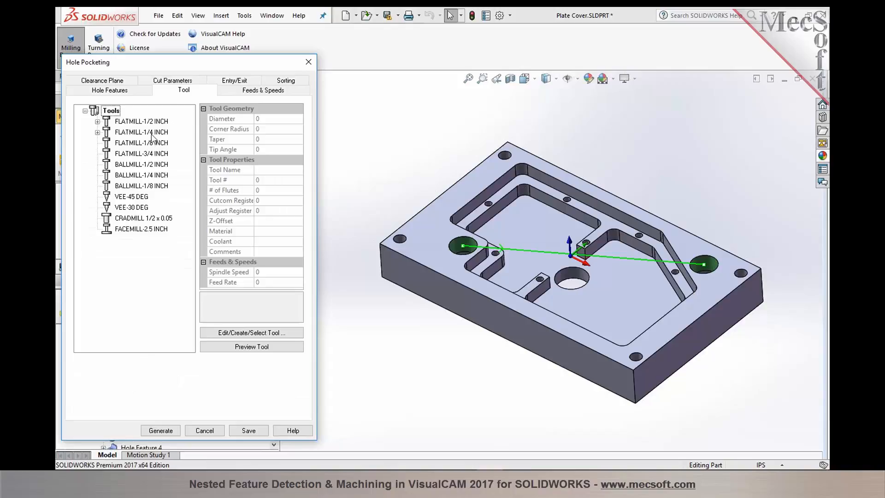
left_click(152, 133)
left_click(161, 432)
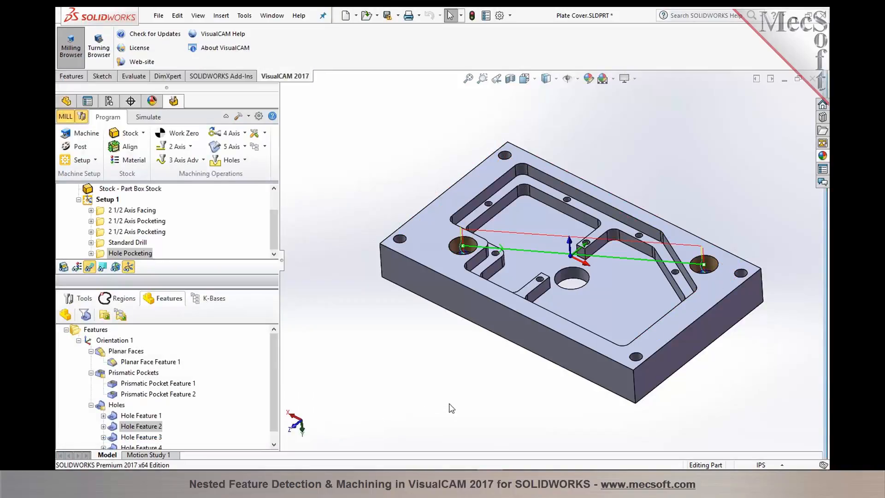
- Detect machining features from the flat underside face of the plate
middle_click_drag(450, 407, 476, 235)
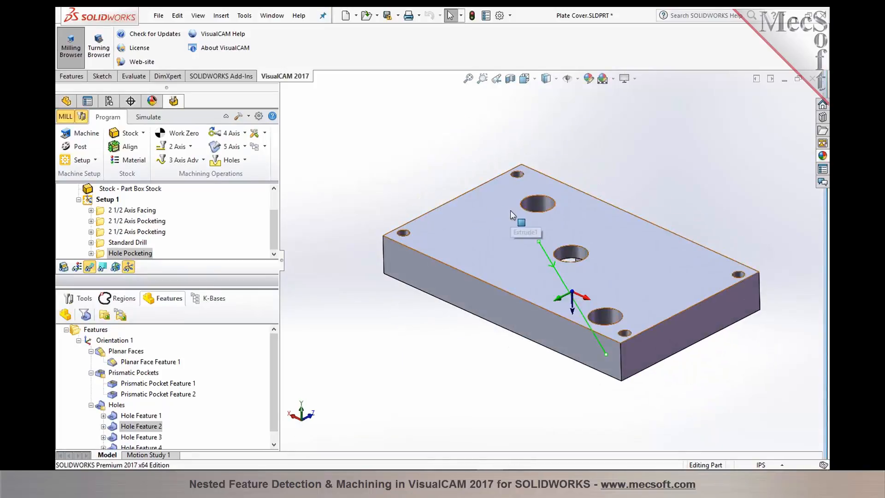
left_click(68, 316)
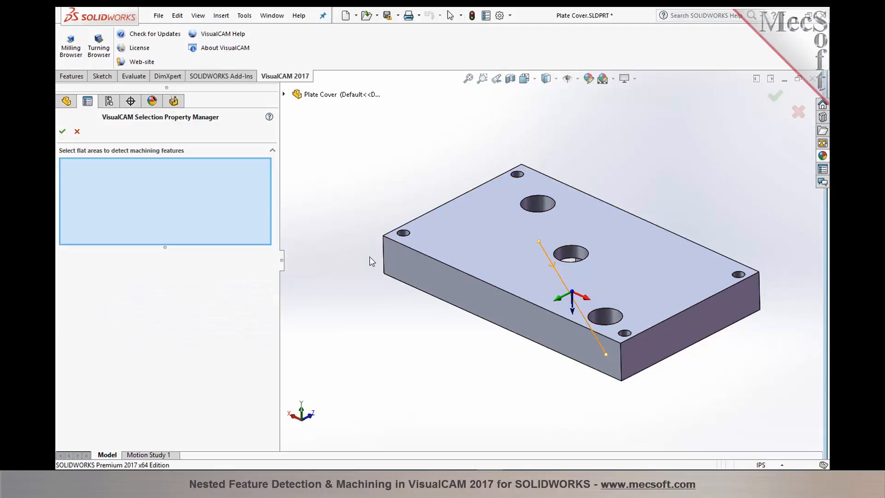
left_click(436, 234)
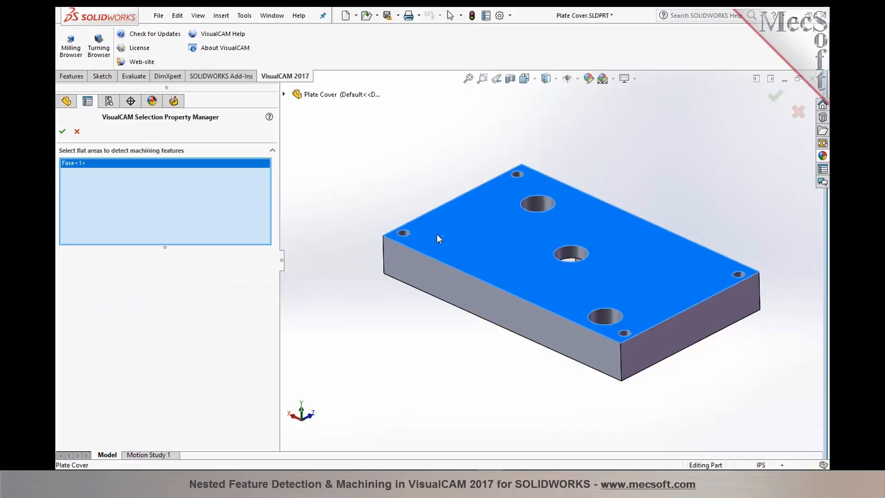
left_click(63, 133)
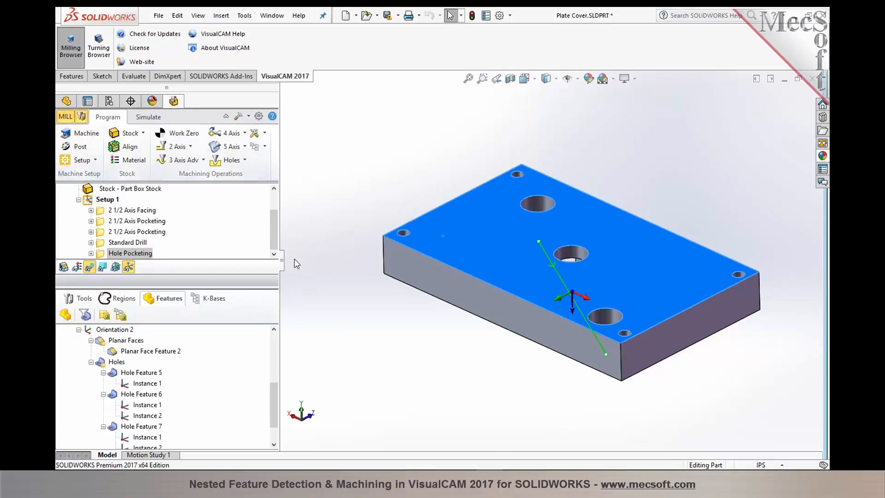
- Compare the features grouped under Orientation 1 and Orientation 2 on the model, collapsing Orientation 1 in the feature tree
mouse_move(275, 407)
left_mouse_down()
mouse_move(273, 432)
mouse_move(278, 394)
left_mouse_up()
left_click(120, 362)
scroll(119, 361, "up", 1)
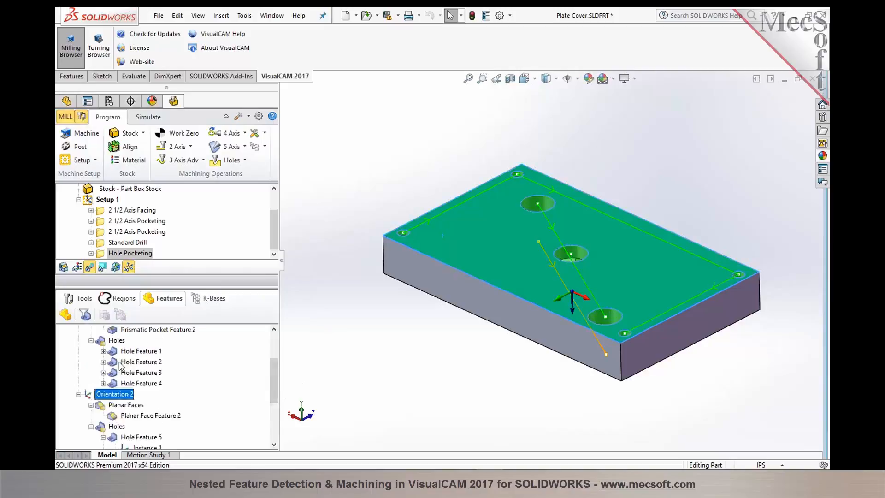
scroll(119, 365, "up", 2)
left_click(101, 342)
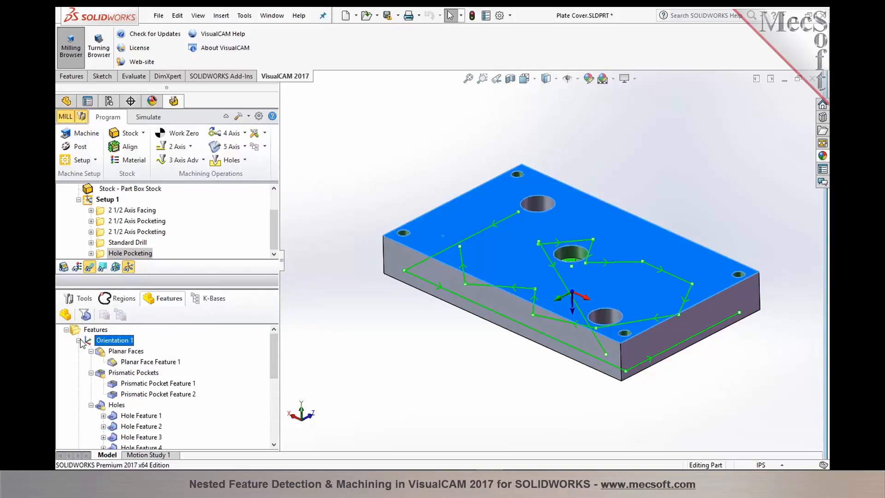
left_click(79, 341)
left_click(97, 352)
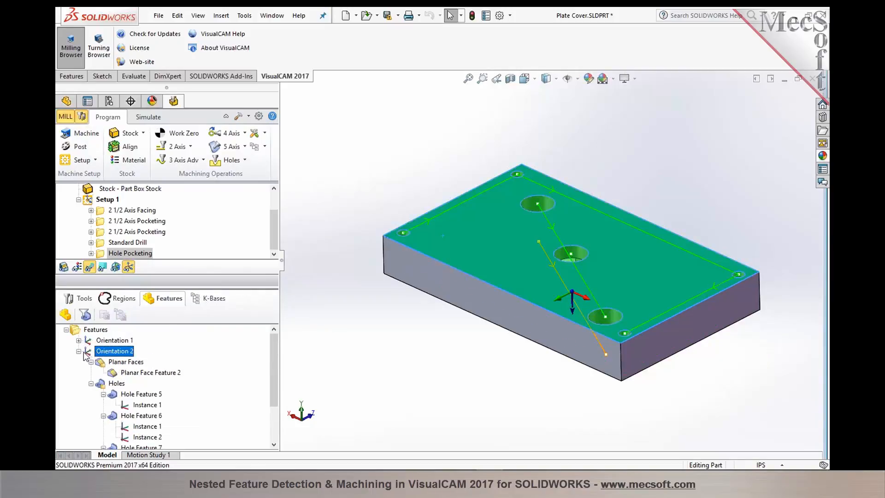
- Examine Planar Face Feature 2 and Hole Features 5, 6 and 7 of Orientation 2 on the model, collapsing each hole feature's instances
left_click(148, 372)
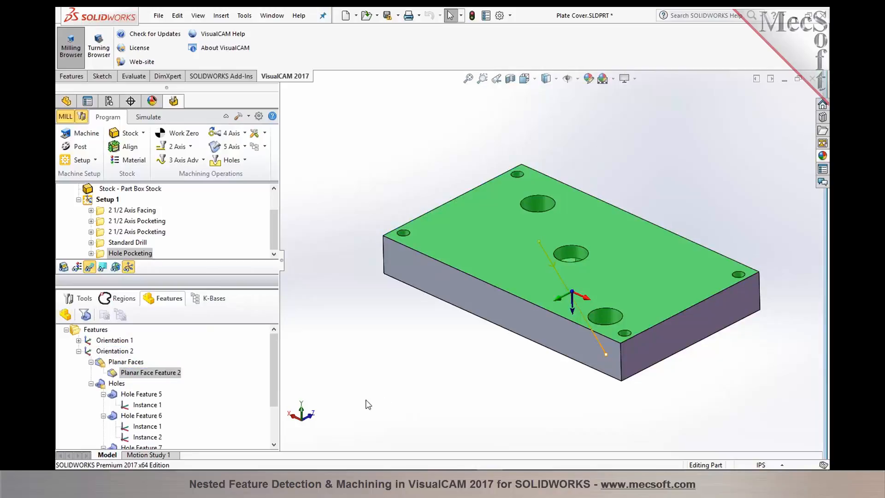
left_click(137, 394)
left_click(103, 394)
left_click(123, 405)
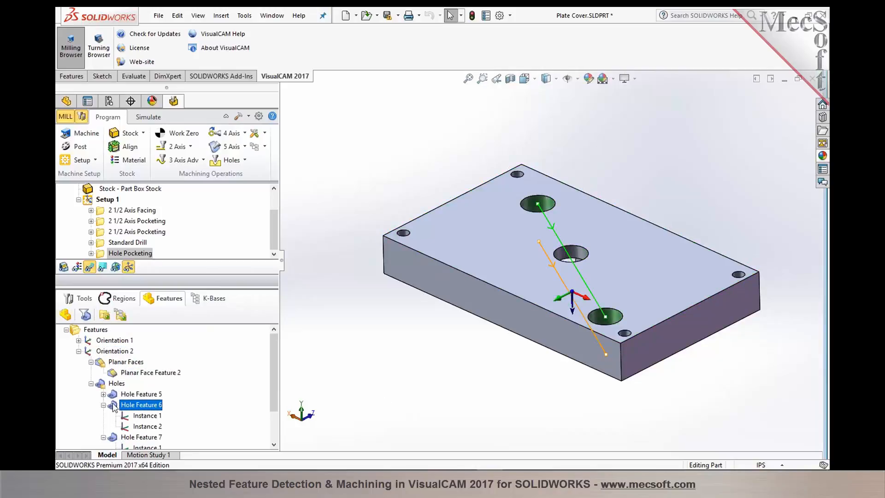
left_click(103, 404)
left_click(138, 415)
left_click(103, 415)
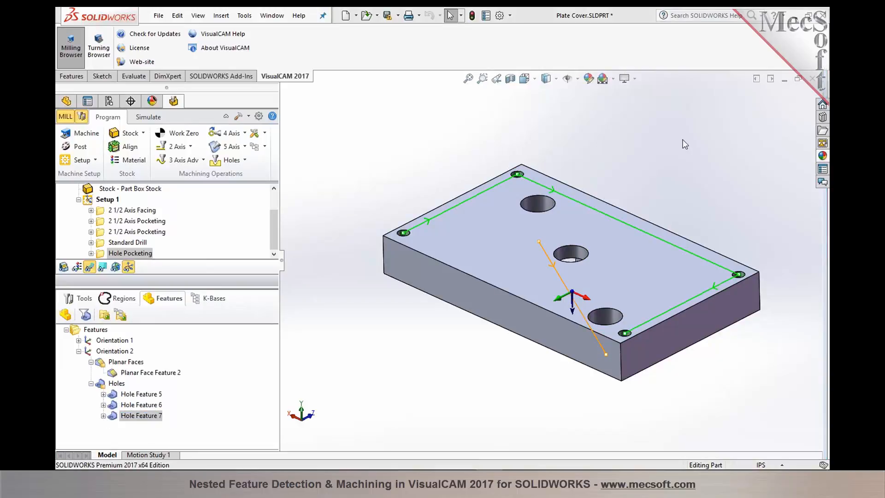
mouse_move(628, 173)
middle_mouse_down()
mouse_move(636, 170)
mouse_move(635, 177)
middle_mouse_up()
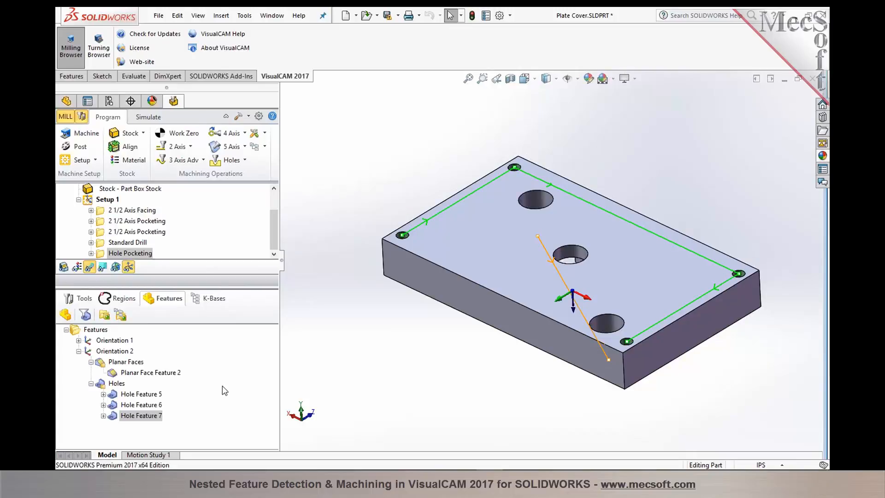
- Expand Orientation 1 and examine from the pocket side which holes belong to Hole Feature 1
left_click(79, 341)
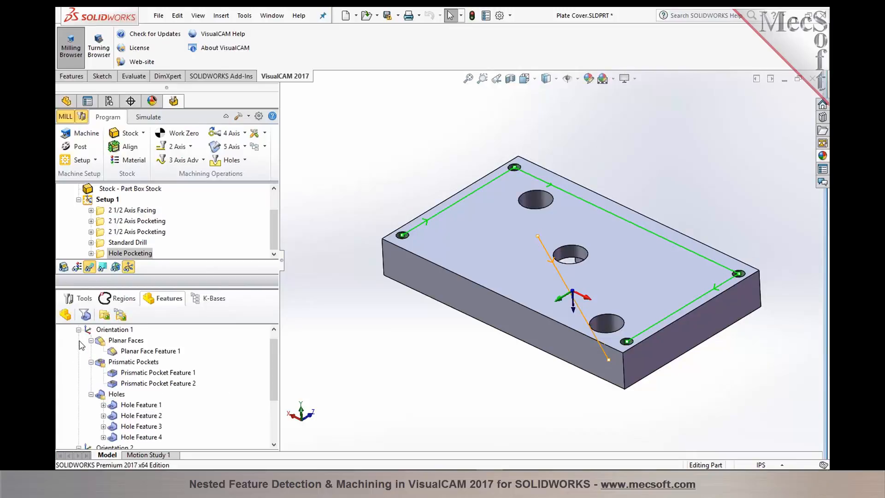
left_click(121, 409)
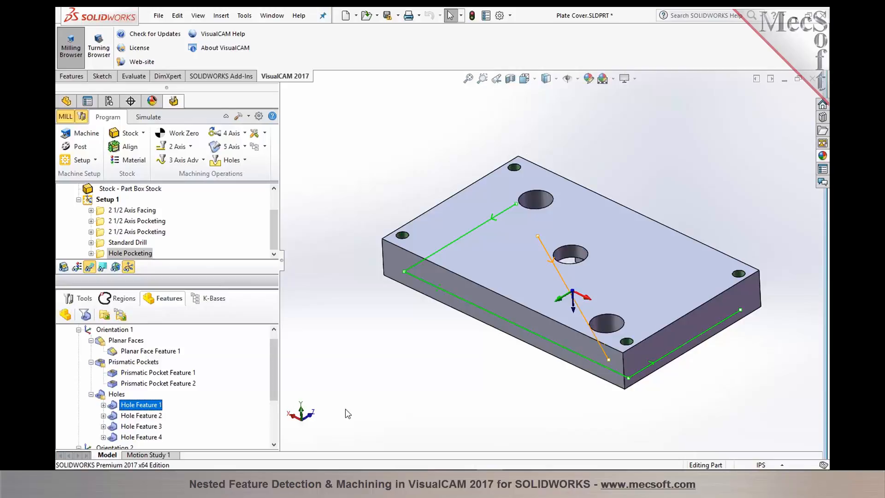
middle_click_drag(462, 387, 475, 252)
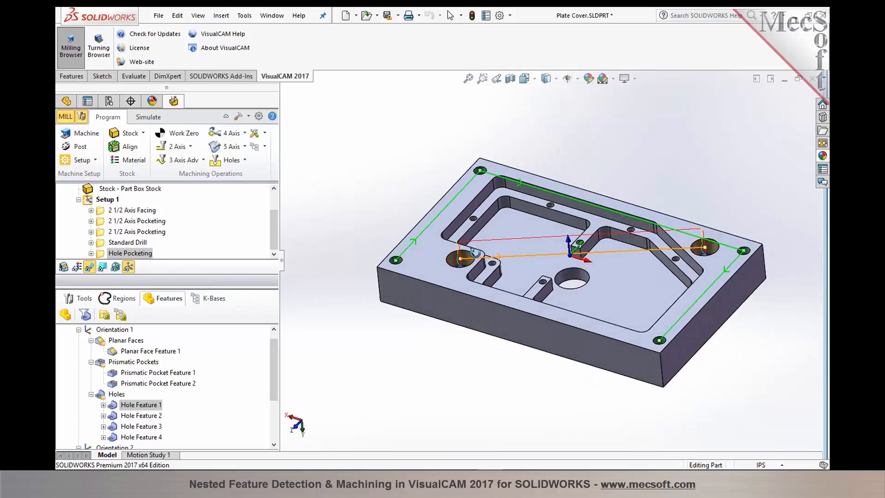
- Examine Instances 1 to 4 of Hole Feature 1 individually on the model, then collapse the feature's instance list
left_click(103, 406)
scroll(145, 415, "down", 1)
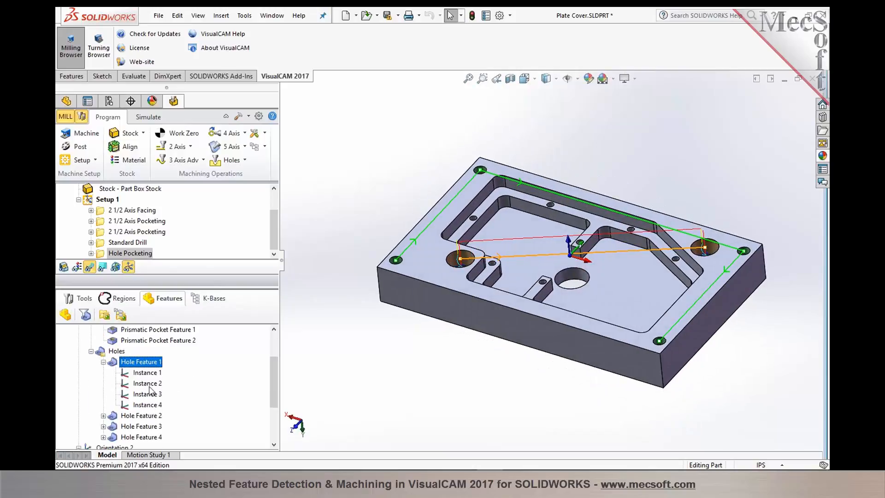
left_click(149, 374)
left_click(148, 385)
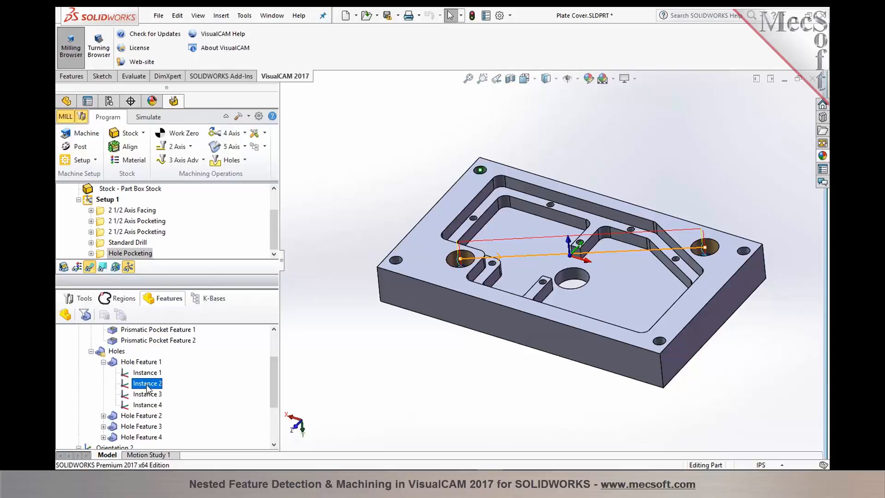
left_click(144, 395)
left_click(139, 405)
left_click(138, 362)
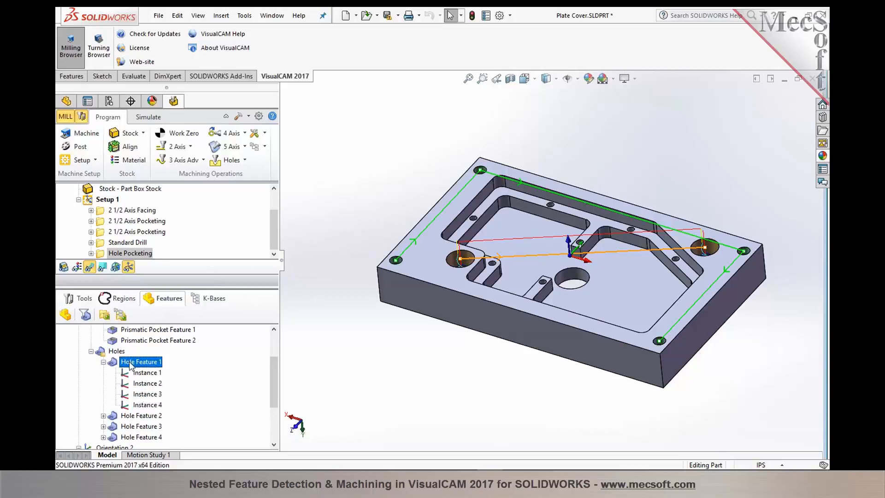
left_click(104, 362)
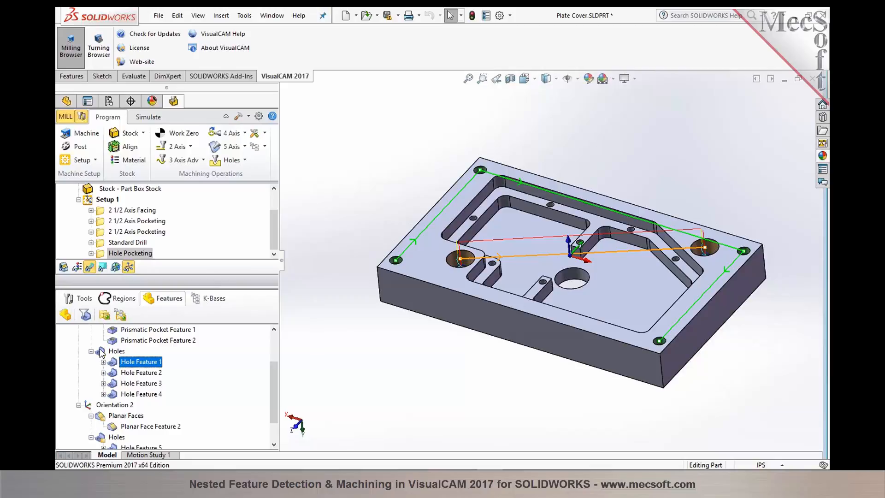
- Examine which holes on the plate belong to Hole Features 2, 3 and 4 of Orientation 1
left_click(127, 373)
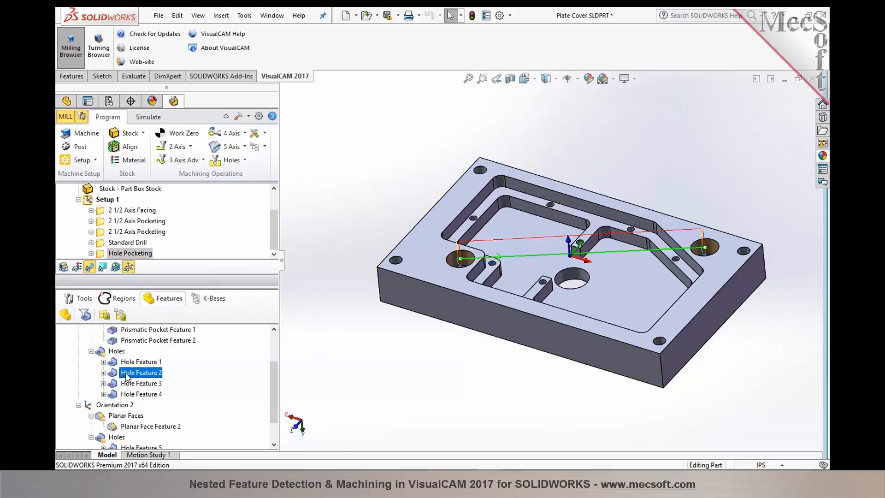
left_click(135, 384)
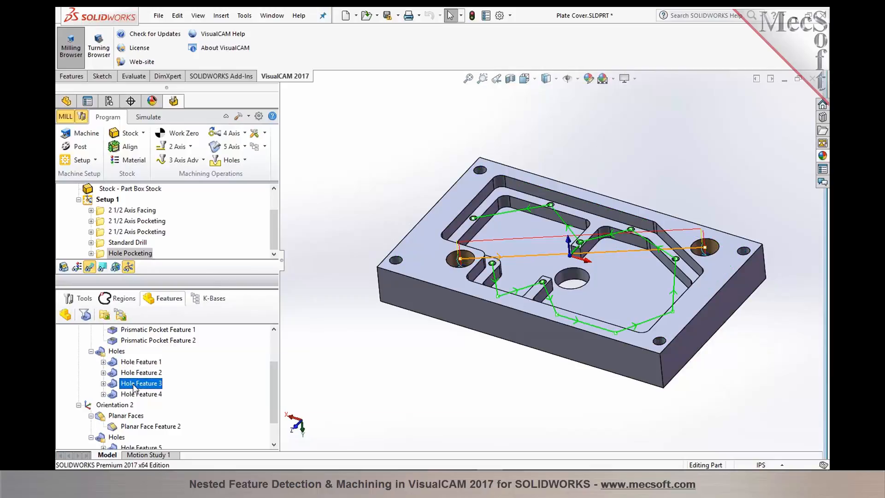
left_click(136, 394)
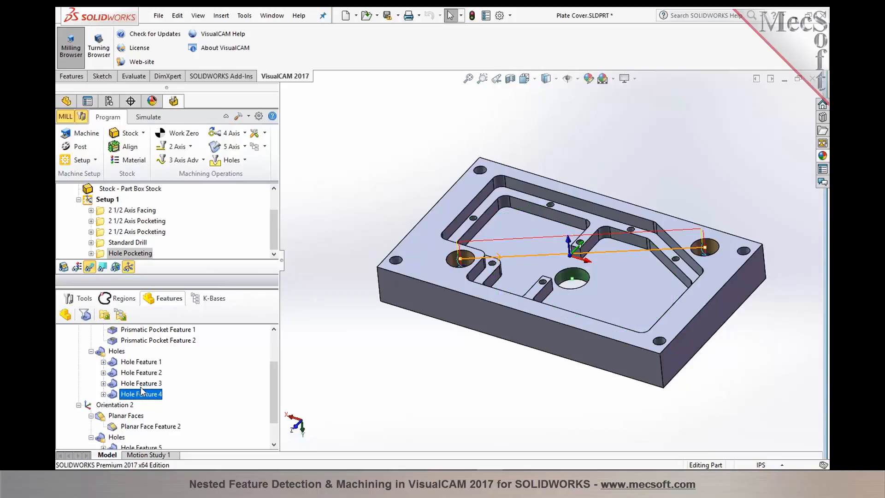
left_click(825, 45)
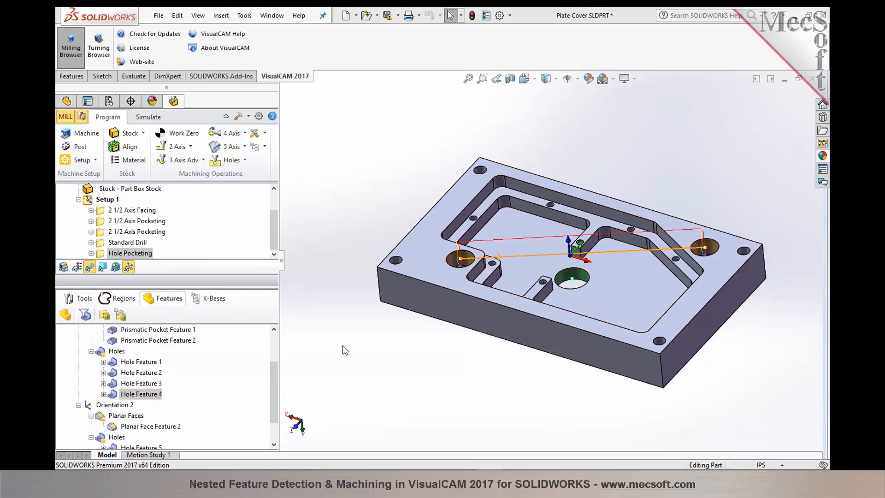
- Inspect the instances of Hole Features 4 and 3, collapsing each instance list again
left_click(102, 395)
left_click(104, 394)
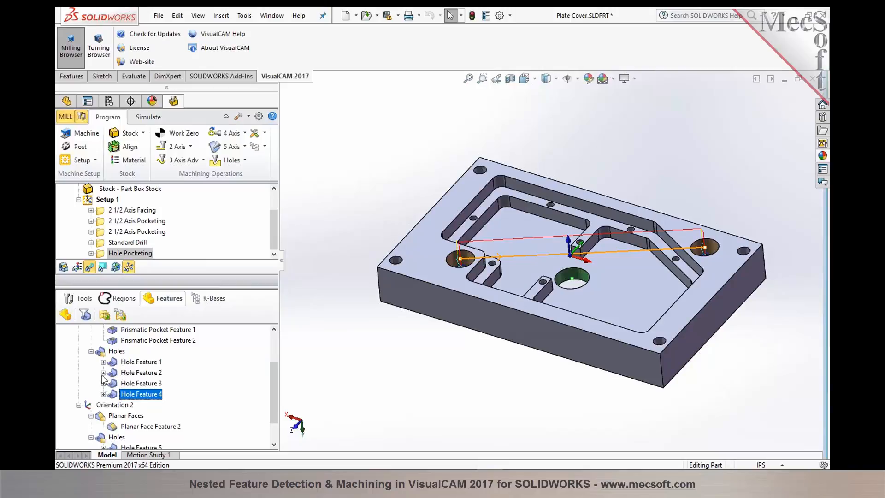
left_click(103, 383)
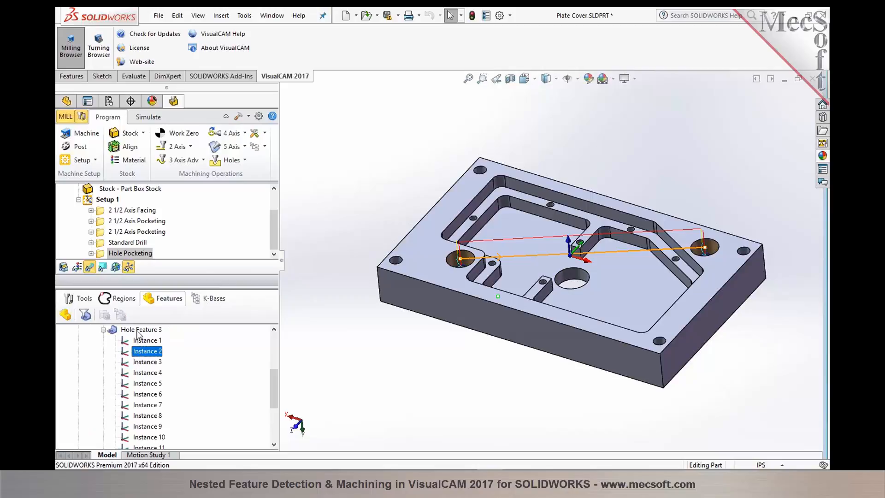
left_click(116, 333)
left_click(103, 329)
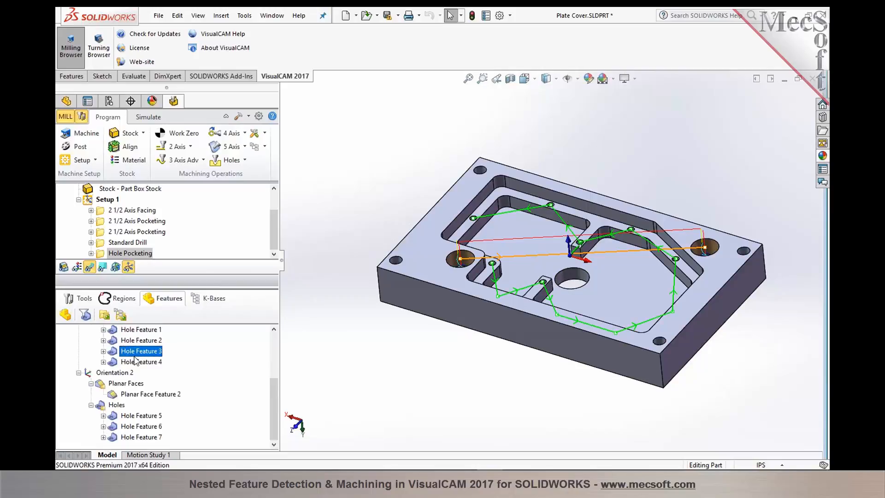
- Compare Hole Features 1 to 4 of Orientation 1 on the model, ending with Hole Feature 1 selected
left_click(133, 363)
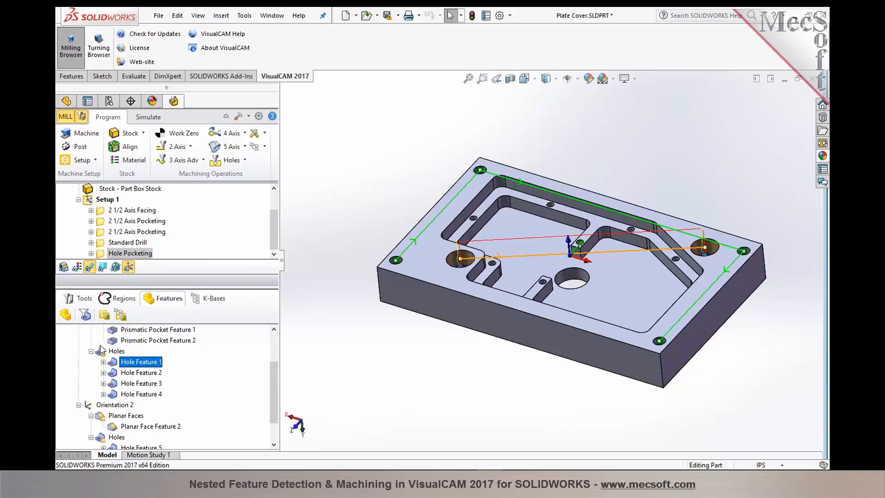
left_click(138, 374)
left_click(139, 383)
left_click(141, 392)
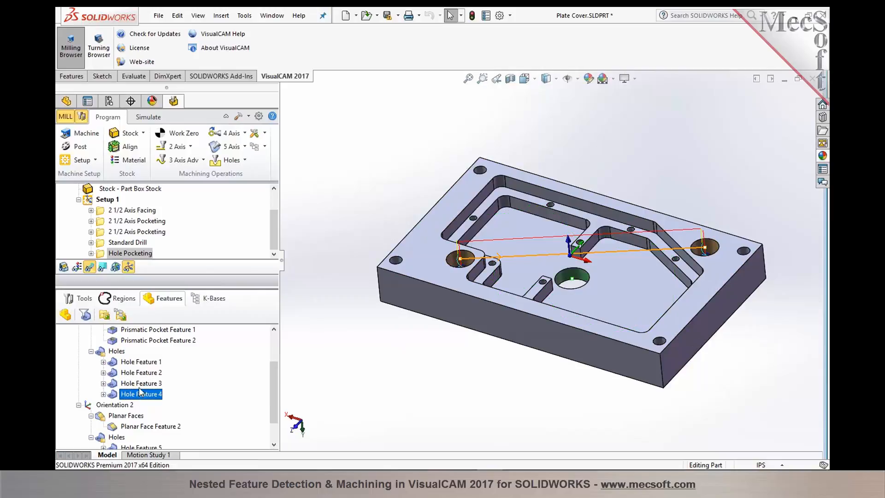
left_click(138, 373)
left_click(136, 363)
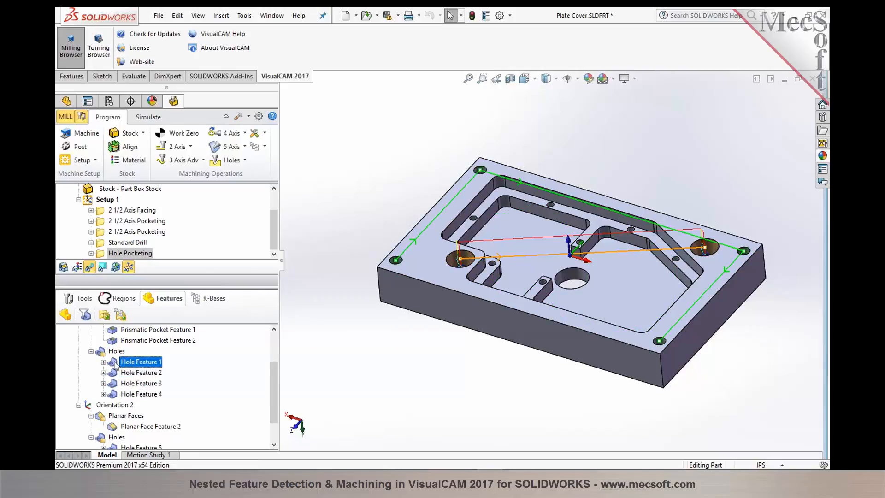
- Start a drilling operation from Hole Feature 1 and move its dialog clear of the feature tree
right_click(136, 362)
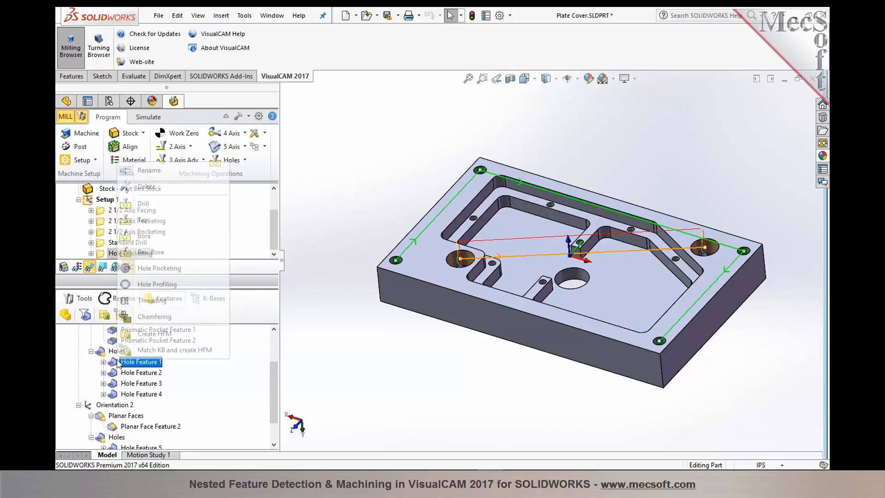
left_click(140, 203)
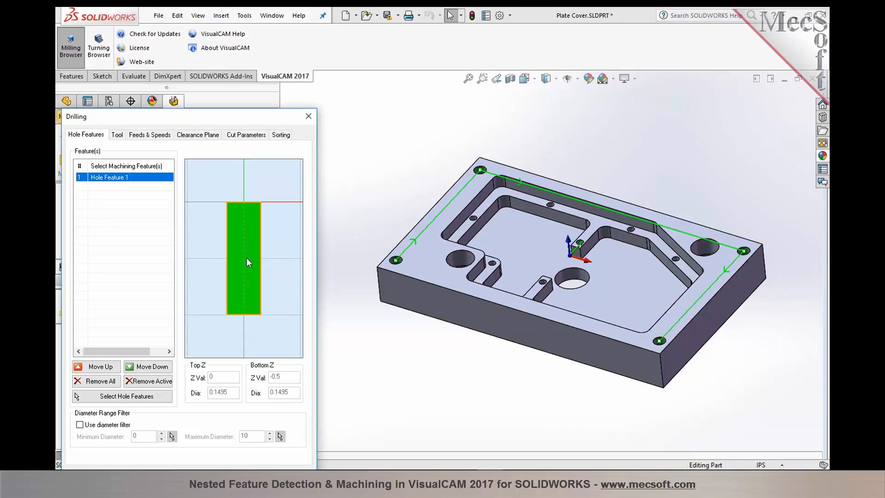
left_click_drag(150, 117, 329, 104)
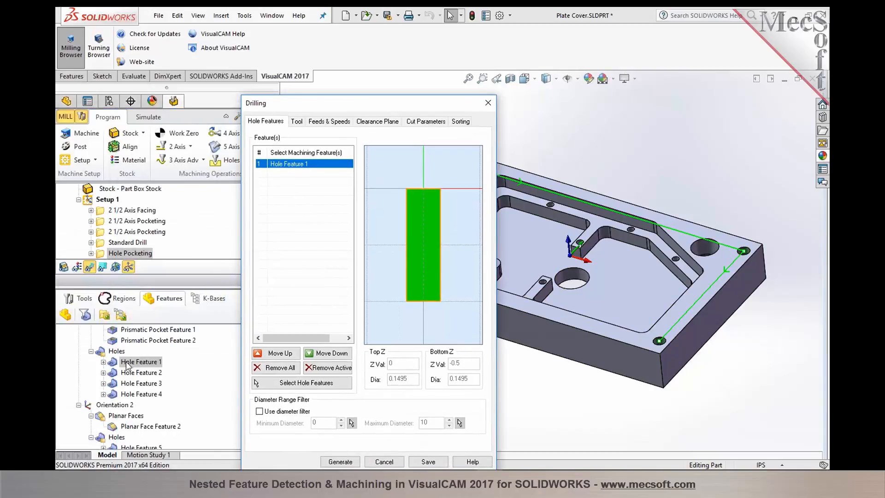